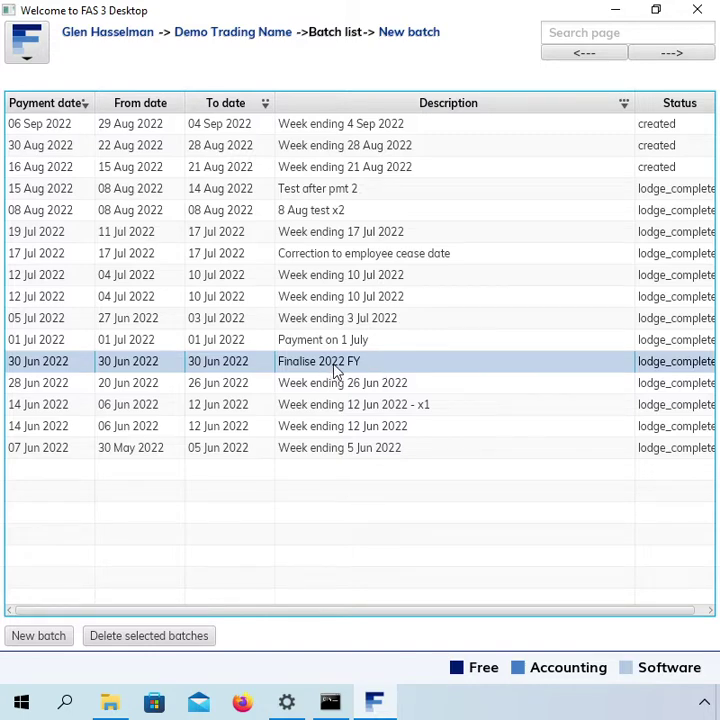
Step: Review An Employee's year-to-date amounts on the Finalise 2022 FY pay slip, then return to the batch list
{"action": "double_click", "coordinate": [336, 370]}
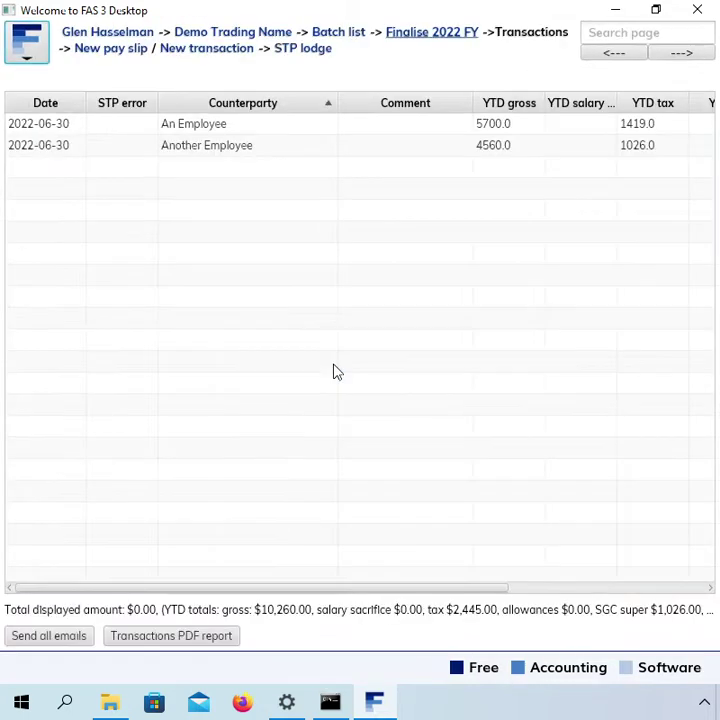
{"action": "double_click", "coordinate": [299, 131]}
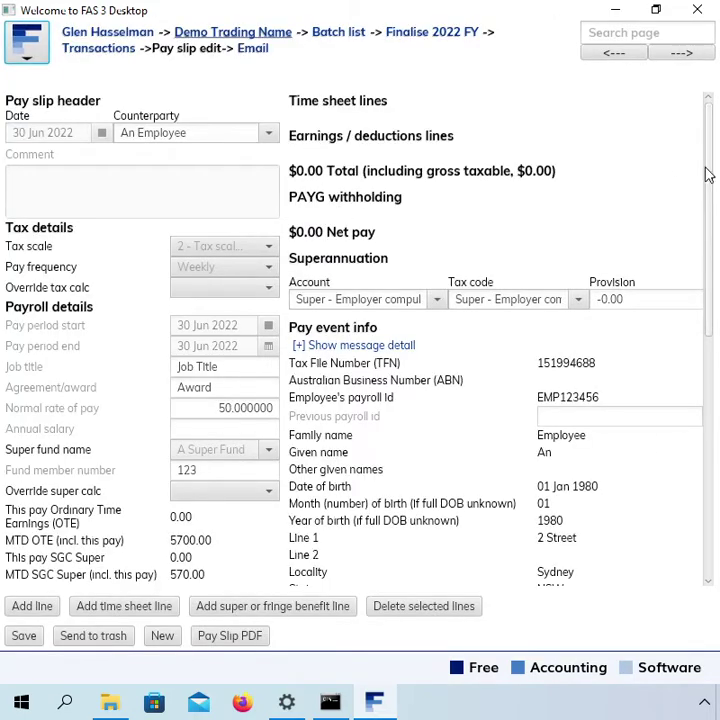
{"action": "left_click_drag", "start_coordinate": [707, 174], "coordinate": [675, 455]}
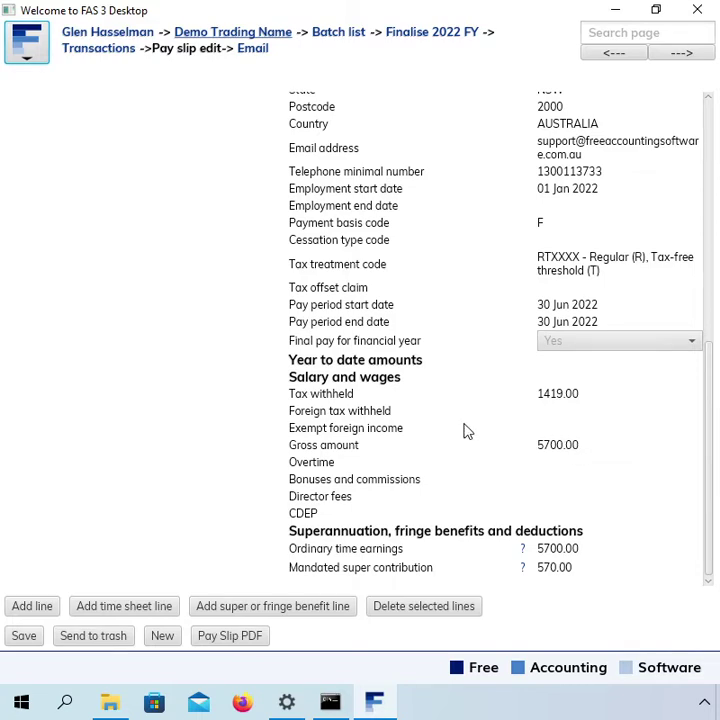
{"action": "left_click", "coordinate": [340, 33]}
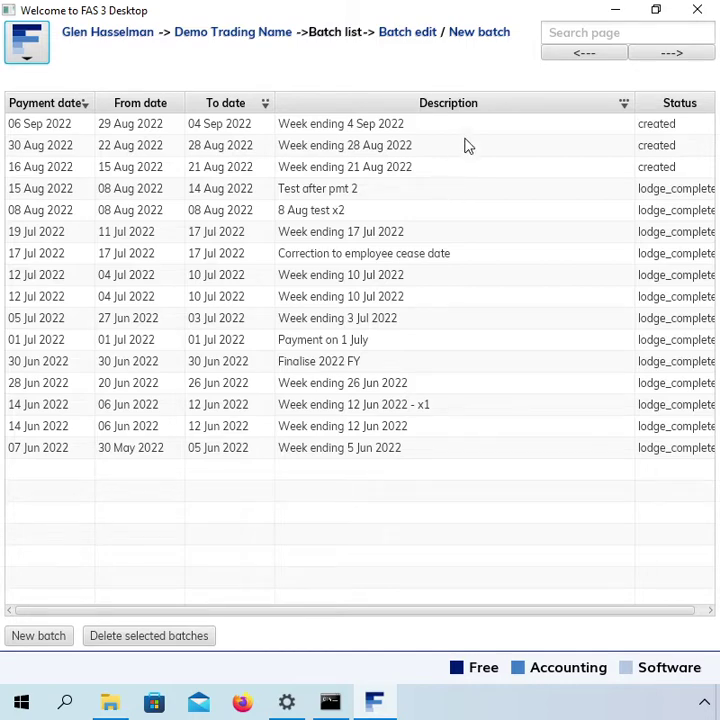
Step: Start a new payroll batch with payment date 31 May 2022
{"action": "left_click", "coordinate": [471, 44]}
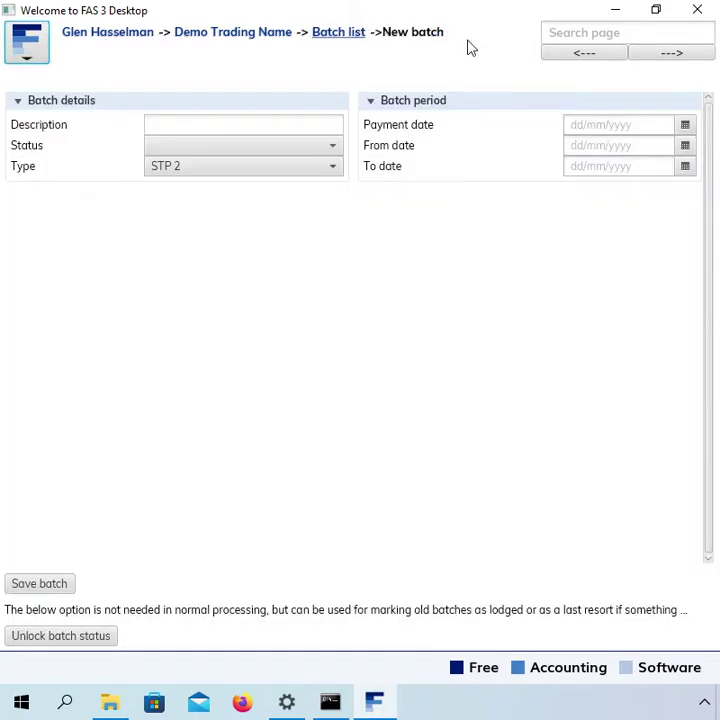
{"action": "left_click", "coordinate": [323, 121]}
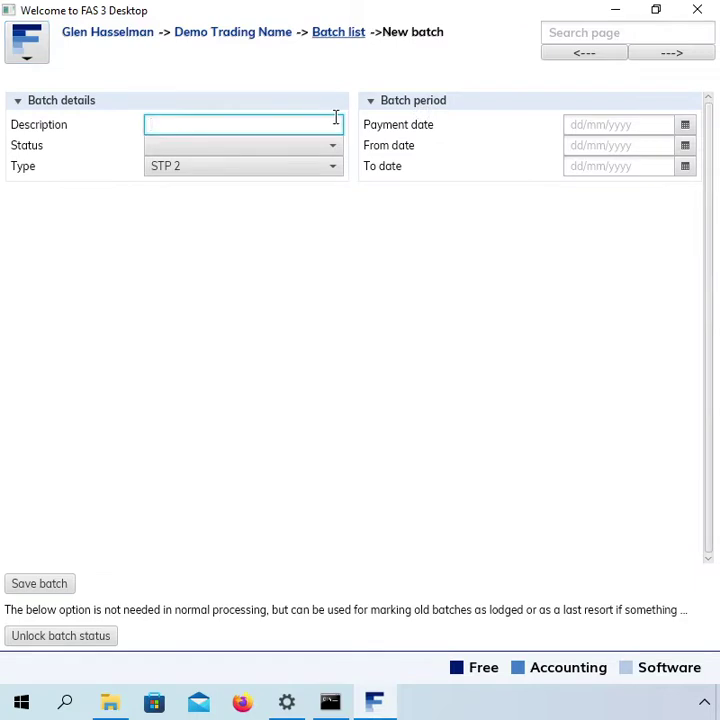
{"action": "left_click", "coordinate": [686, 126]}
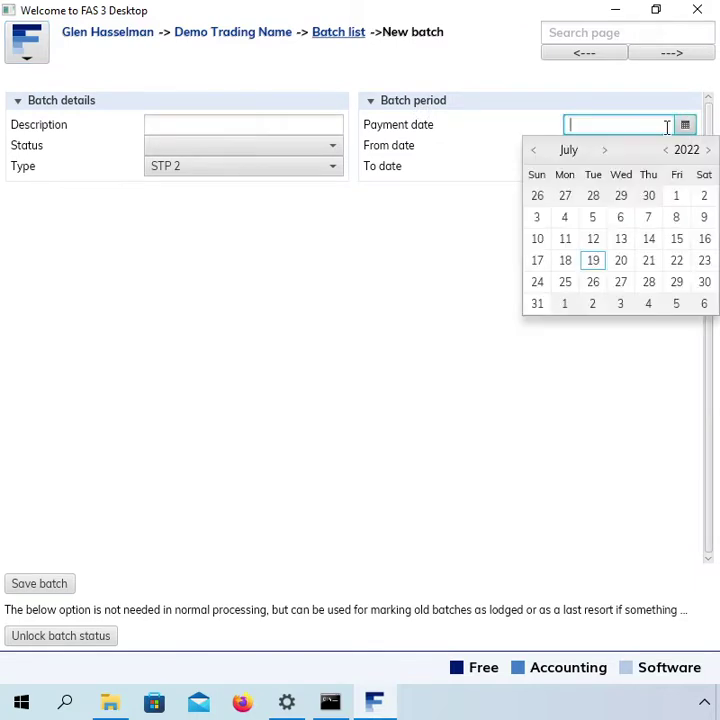
{"action": "left_click", "coordinate": [537, 156]}
{"action": "left_click", "coordinate": [537, 156]}
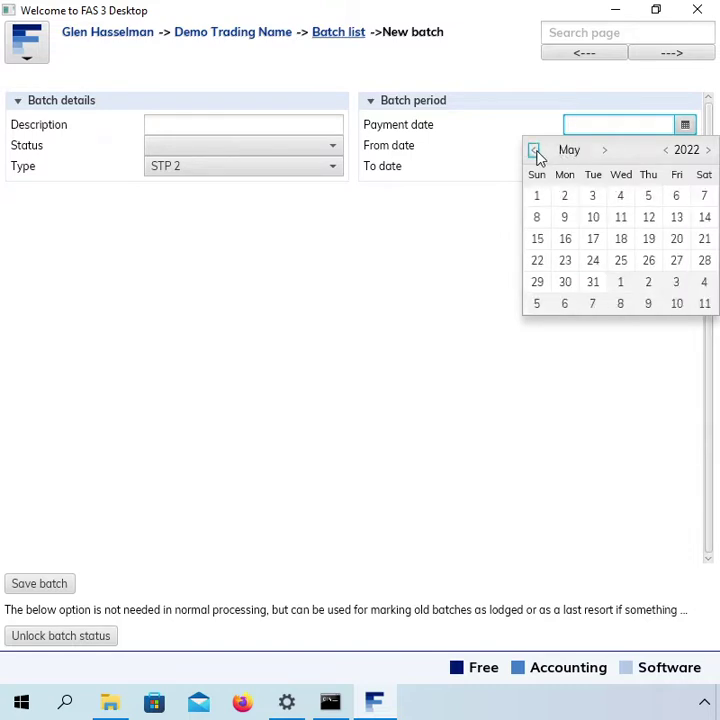
{"action": "left_click", "coordinate": [592, 283]}
Step: Set the batch period from 23 May 2022 to 29 May 2022
{"action": "left_click", "coordinate": [685, 146]}
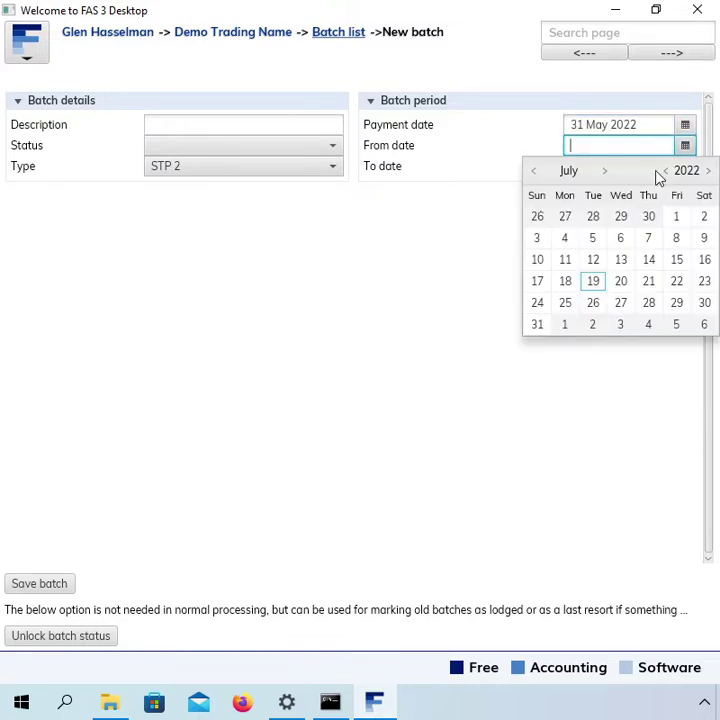
{"action": "left_click", "coordinate": [533, 171]}
{"action": "left_click", "coordinate": [533, 171]}
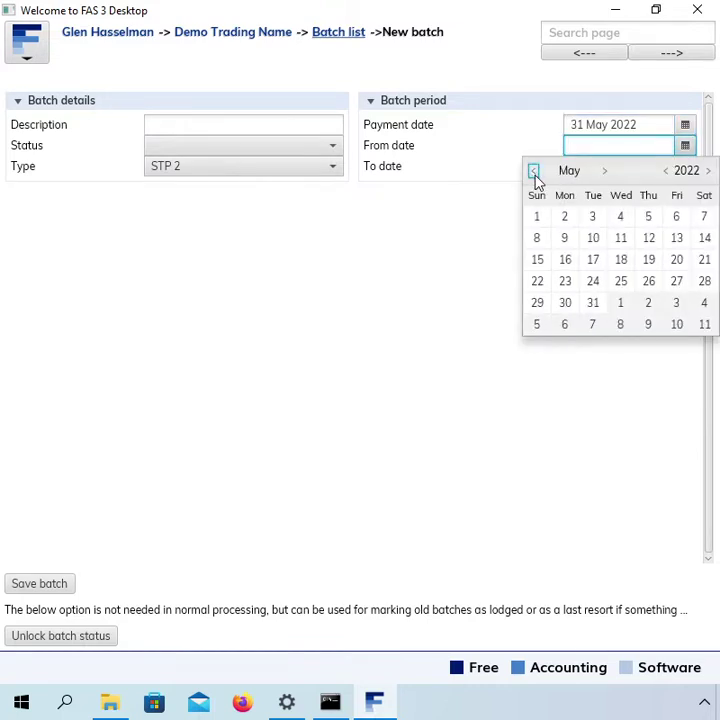
{"action": "left_click", "coordinate": [564, 281]}
{"action": "left_click", "coordinate": [685, 167]}
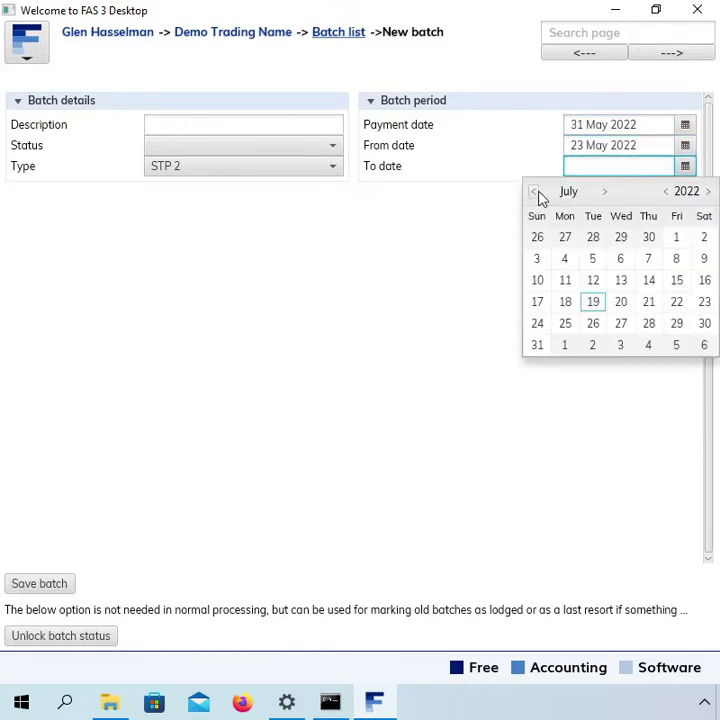
{"action": "left_click", "coordinate": [533, 191]}
{"action": "left_click", "coordinate": [533, 191]}
{"action": "left_click", "coordinate": [541, 324]}
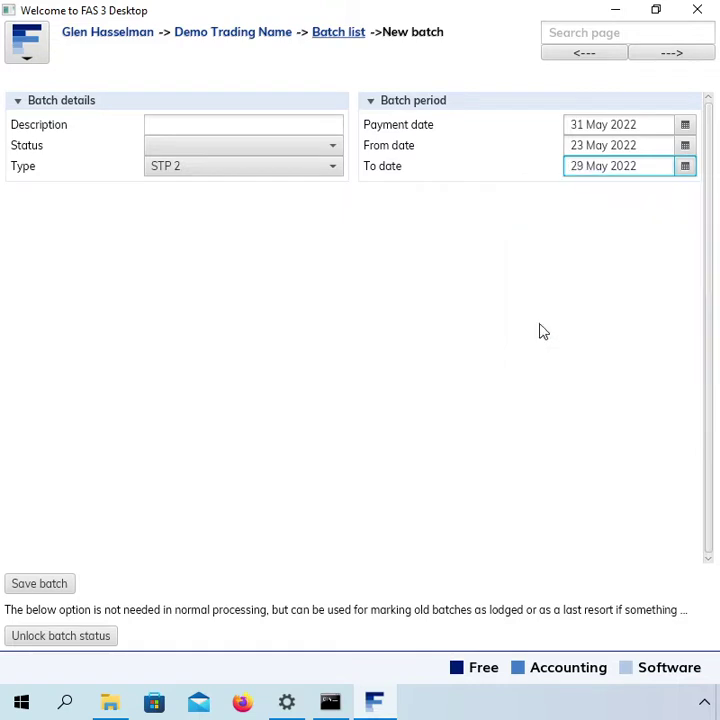
Step: Enter the batch description 'Week ending 29 May 2022', replacing the 'Missed pay' text
{"action": "left_click", "coordinate": [298, 121]}
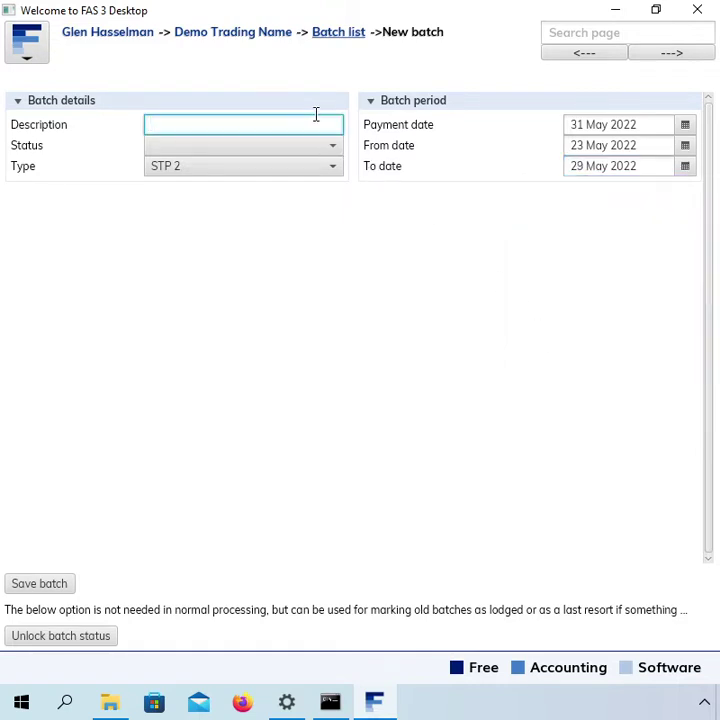
{"action": "type", "text": "Missed pay"}
{"action": "key", "text": "ctrl+a"}
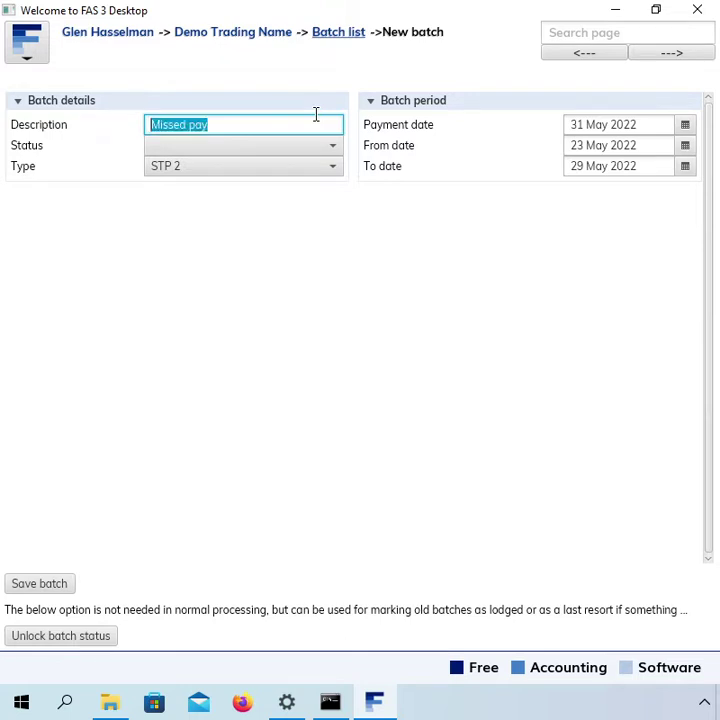
{"action": "type", "text": "Week en"}
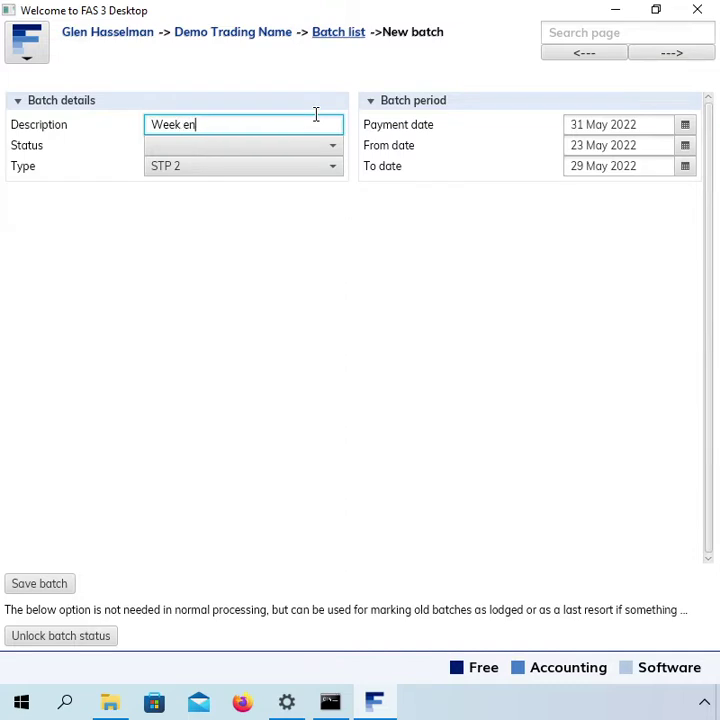
{"action": "type", "text": "ding 29 May"}
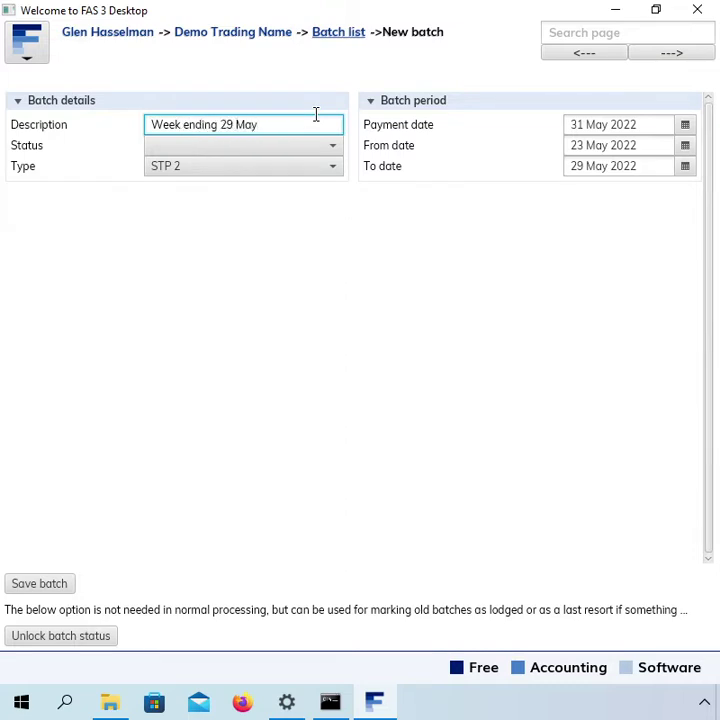
{"action": "type", "text": " 2022"}
Step: Save the batch and start a new pay slip in it for An Employee
{"action": "left_click", "coordinate": [62, 588]}
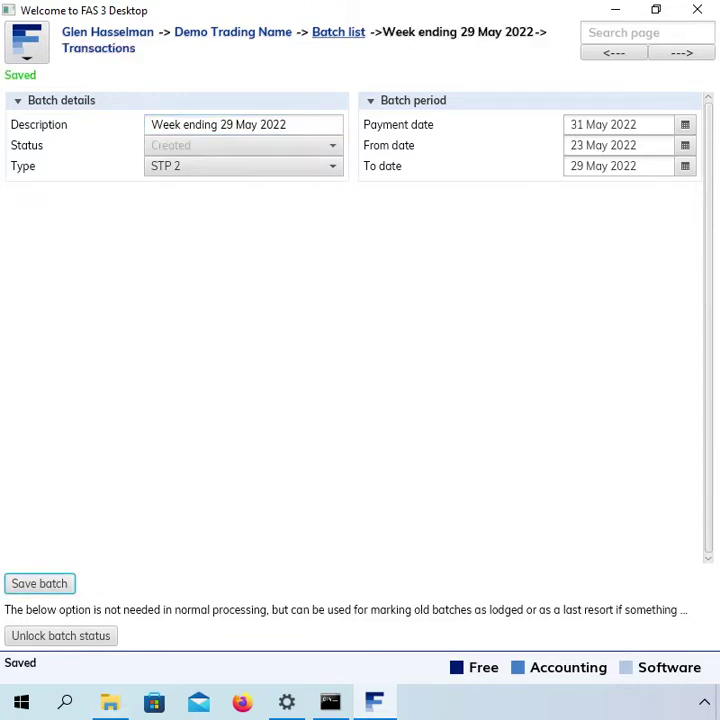
{"action": "left_click", "coordinate": [98, 50]}
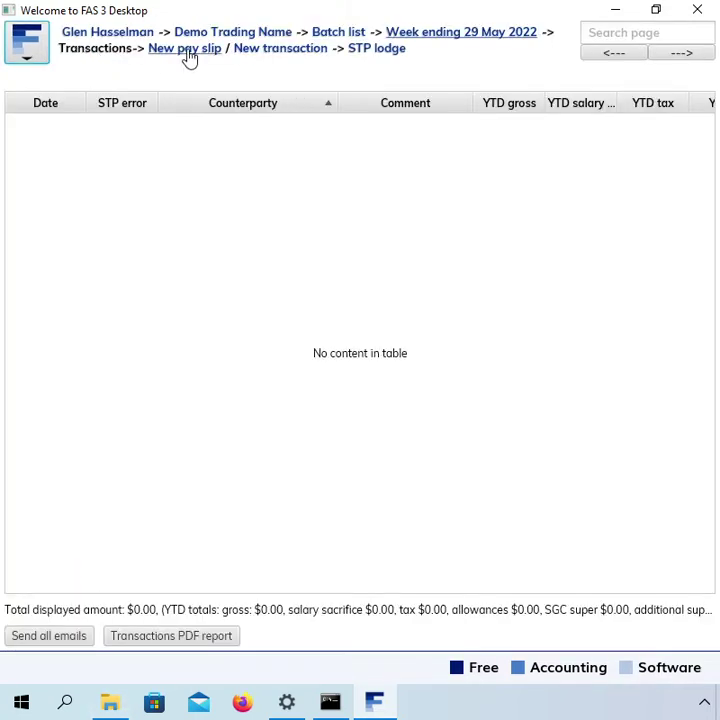
{"action": "left_click", "coordinate": [189, 58]}
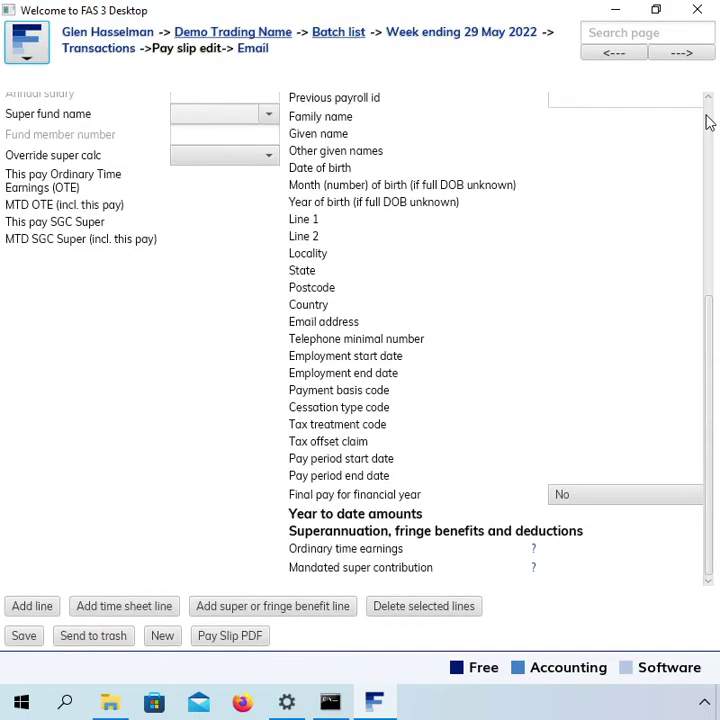
{"action": "scroll", "coordinate": [708, 122], "scroll_direction": "up", "scroll_amount": 3}
{"action": "left_click", "coordinate": [131, 133]}
{"action": "type", "text": "em"}
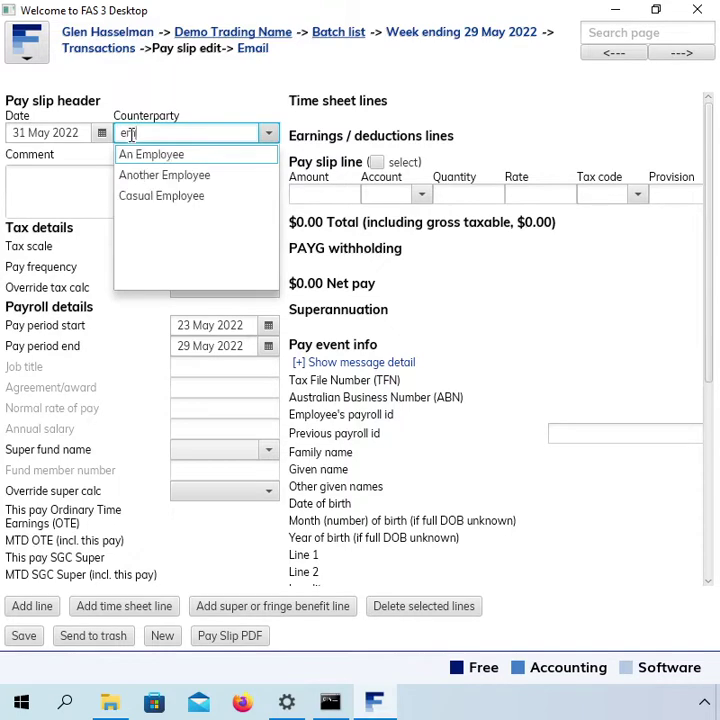
{"action": "type", "text": "p"}
{"action": "key", "text": "Down"}
{"action": "key", "text": "Return"}
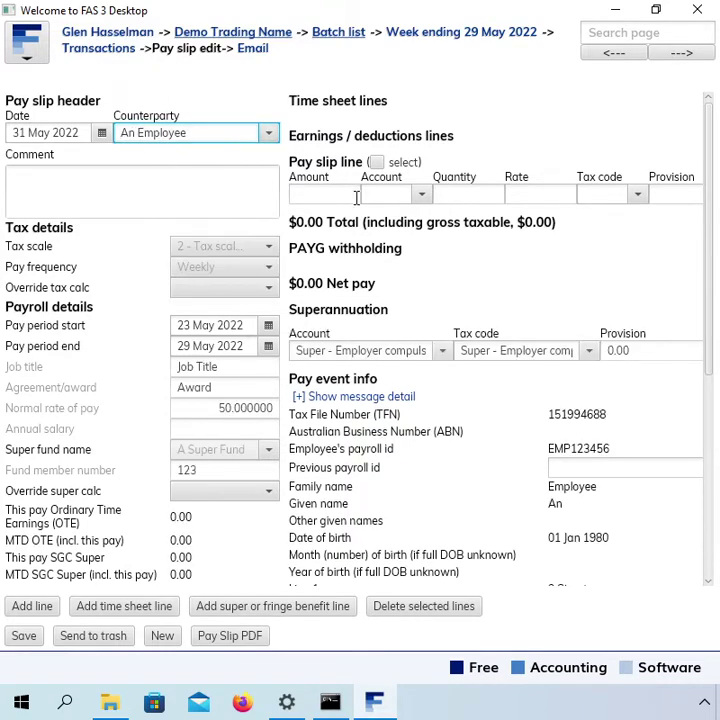
Step: Add a Normal time line of 3 hours at 50.00 ($150.00 net), review year-to-date amounts, and save
{"action": "left_click", "coordinate": [389, 195]}
{"action": "type", "text": "nor"}
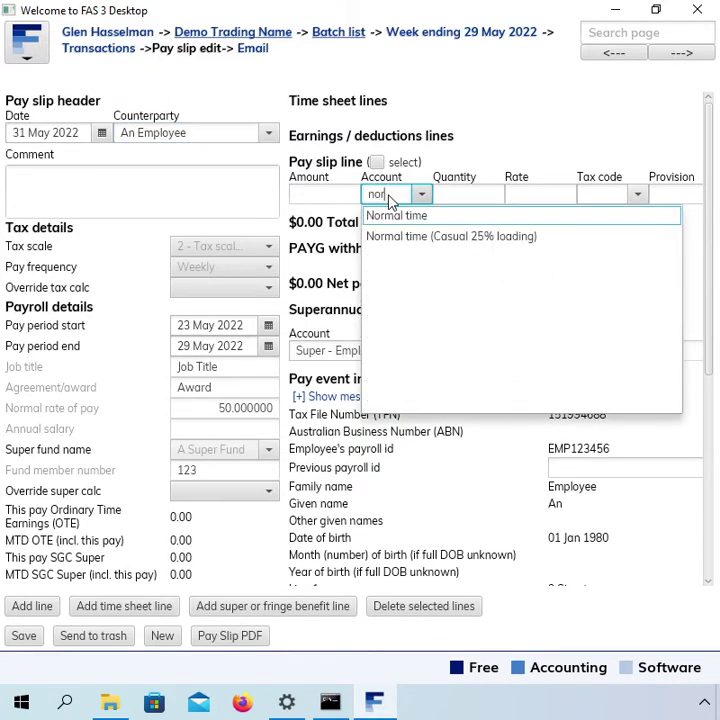
{"action": "key", "text": "Tab"}
{"action": "type", "text": "3"}
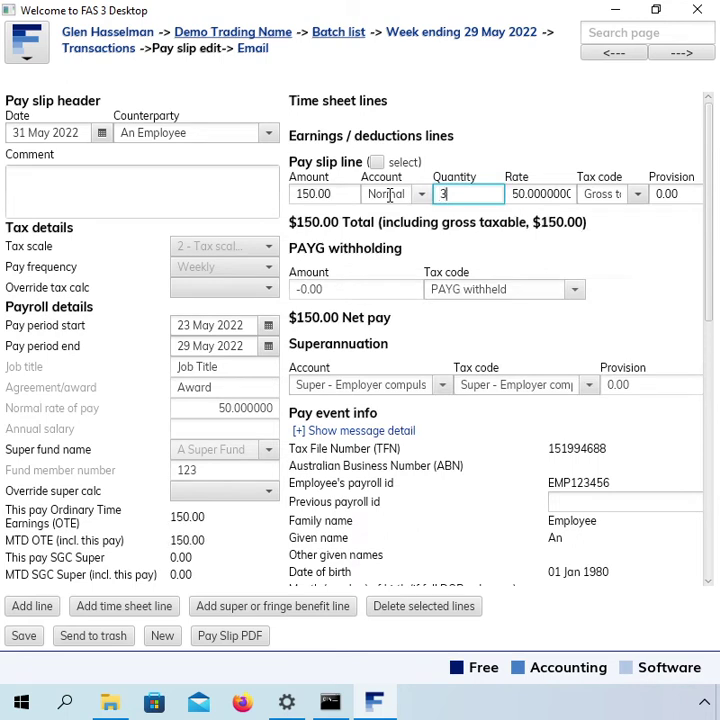
{"action": "key", "text": "Tab"}
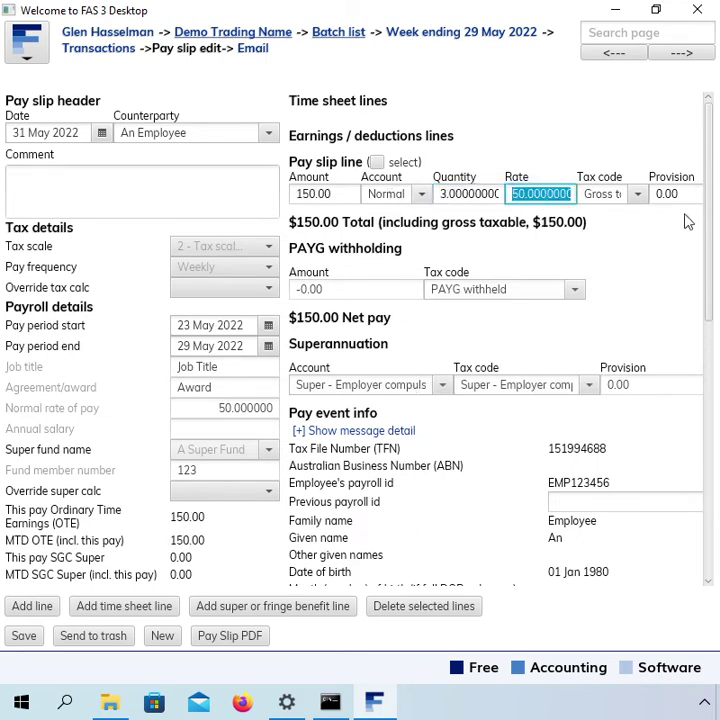
{"action": "left_click_drag", "start_coordinate": [712, 214], "coordinate": [700, 528]}
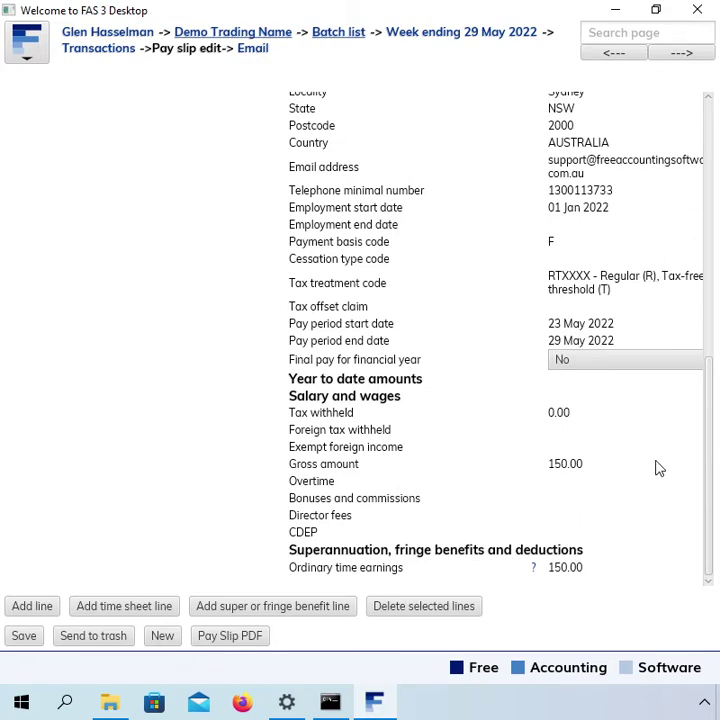
{"action": "left_click_drag", "start_coordinate": [709, 479], "coordinate": [707, 157]}
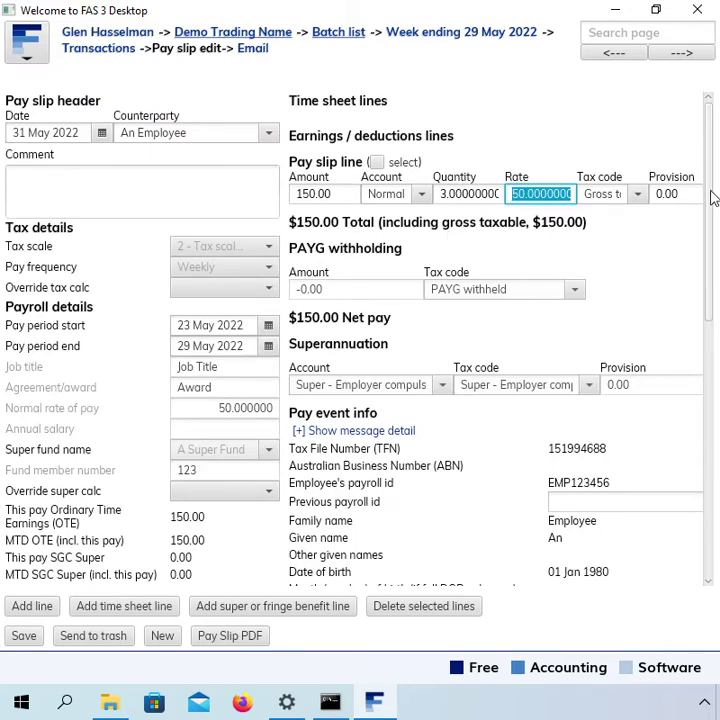
{"action": "left_click_drag", "start_coordinate": [712, 198], "coordinate": [712, 170]}
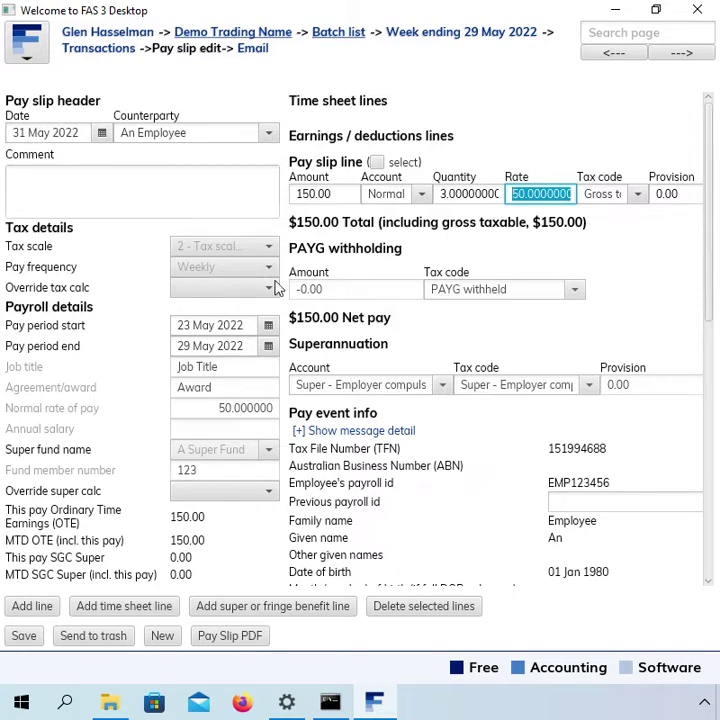
{"action": "left_click", "coordinate": [19, 638]}
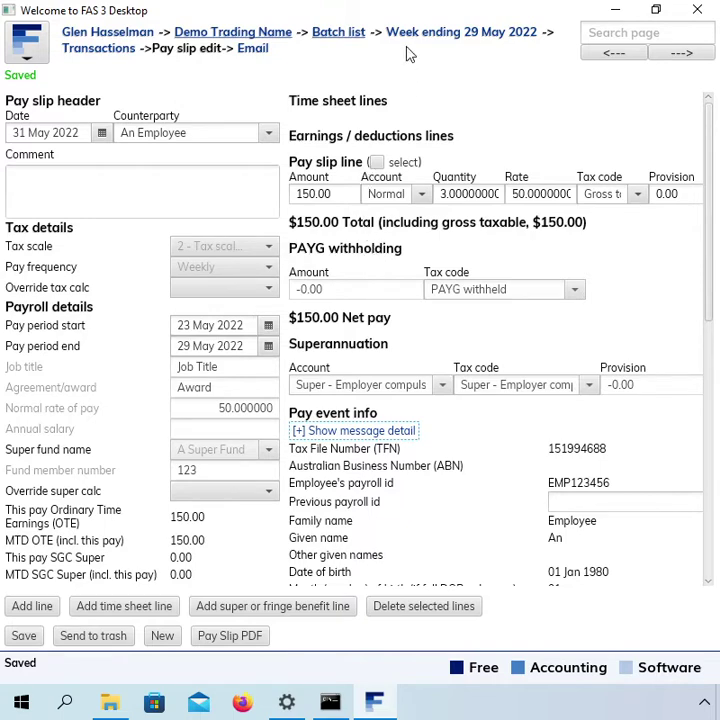
Step: Open the Week ending 5 Jun 2022 batch and select its only transaction
{"action": "left_click", "coordinate": [340, 34]}
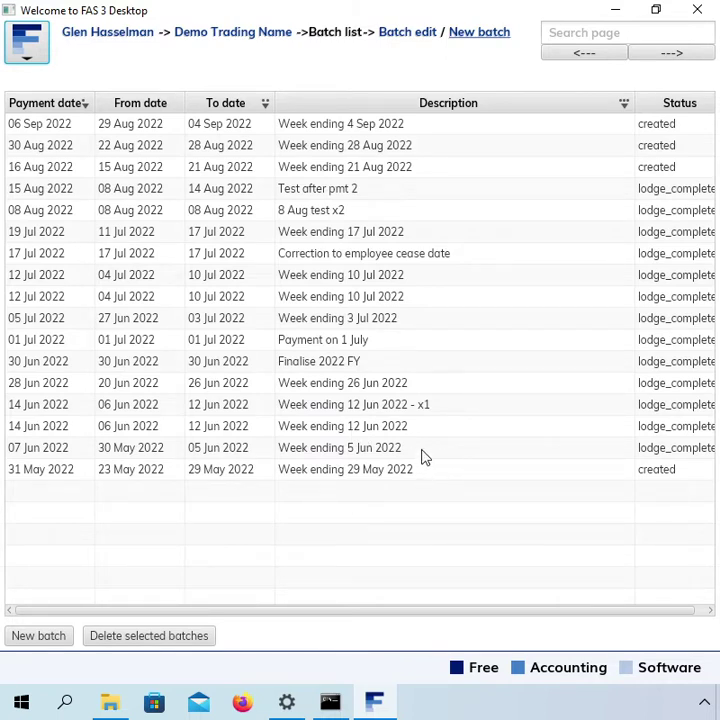
{"action": "left_click", "coordinate": [368, 364]}
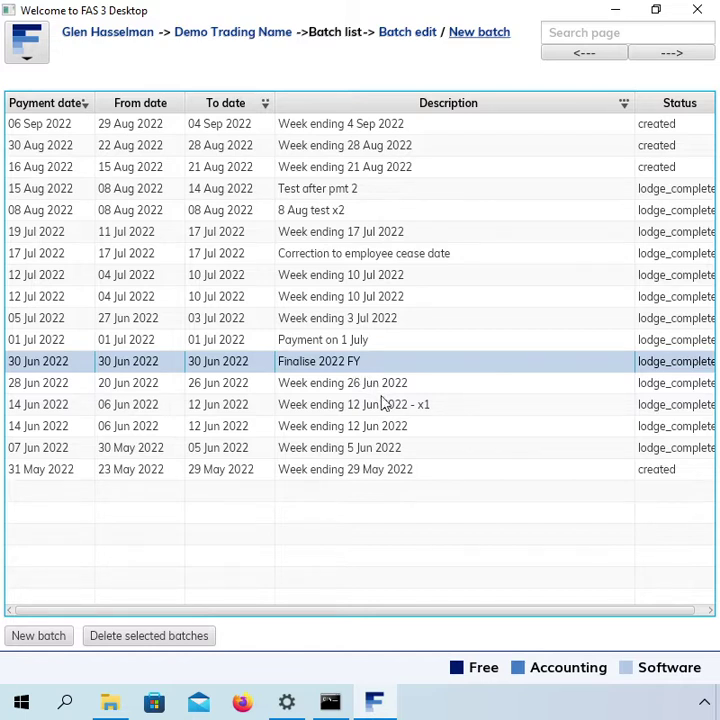
{"action": "left_click", "coordinate": [381, 452]}
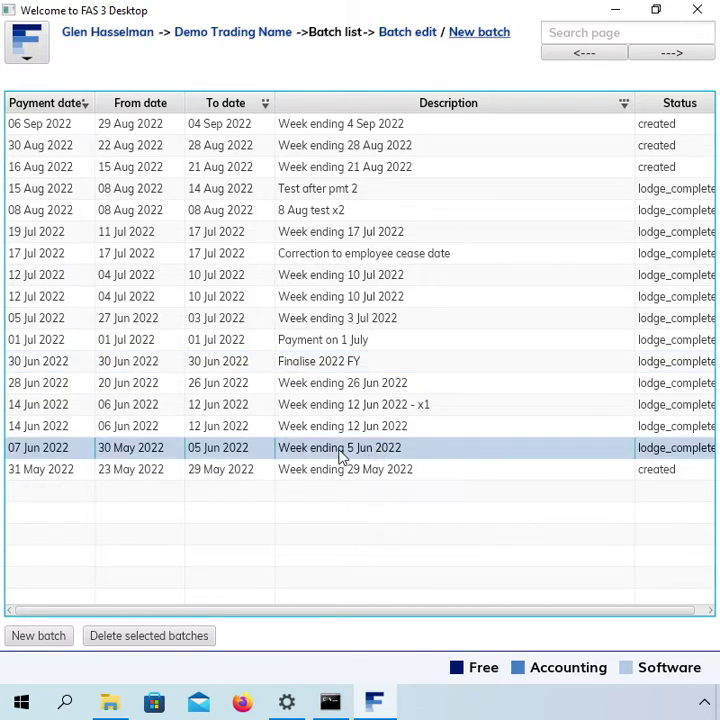
{"action": "left_click", "coordinate": [302, 477]}
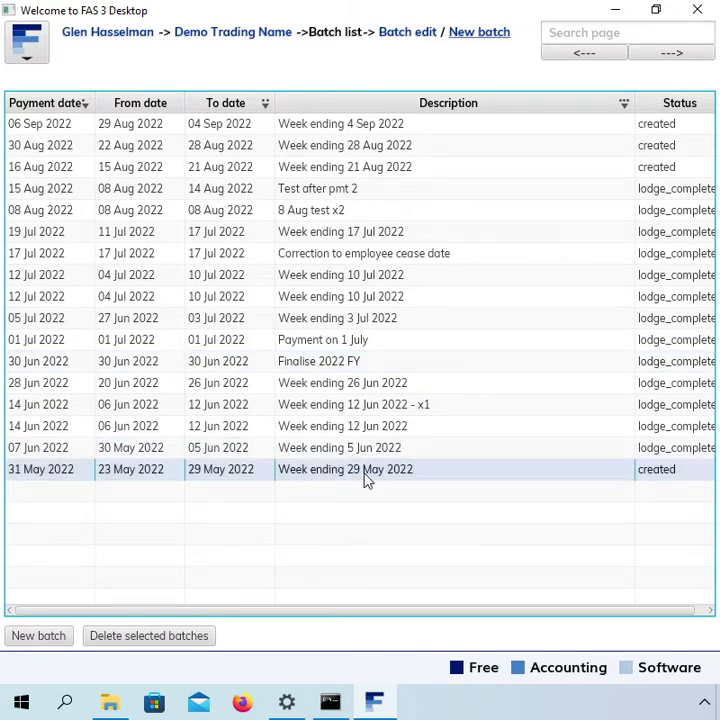
{"action": "left_click", "coordinate": [372, 455]}
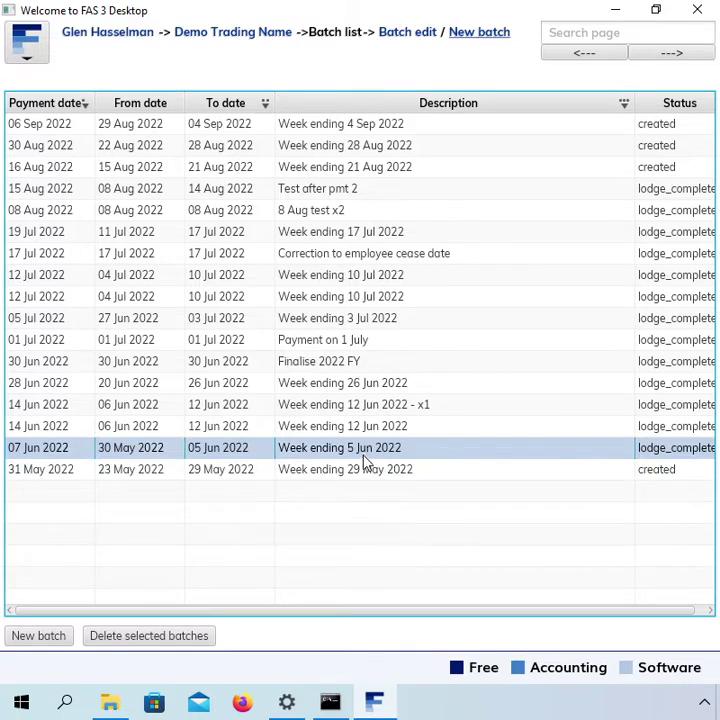
{"action": "double_click", "coordinate": [366, 455]}
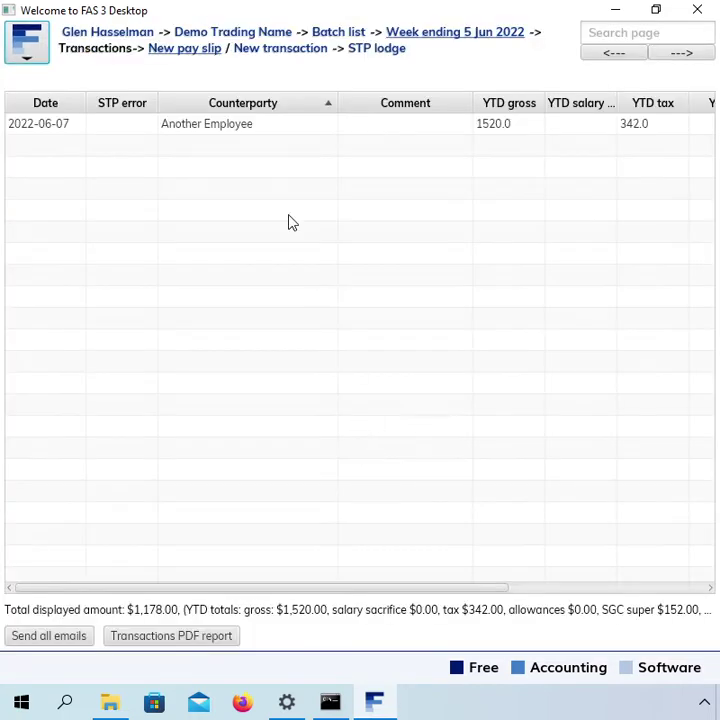
{"action": "left_click", "coordinate": [228, 126]}
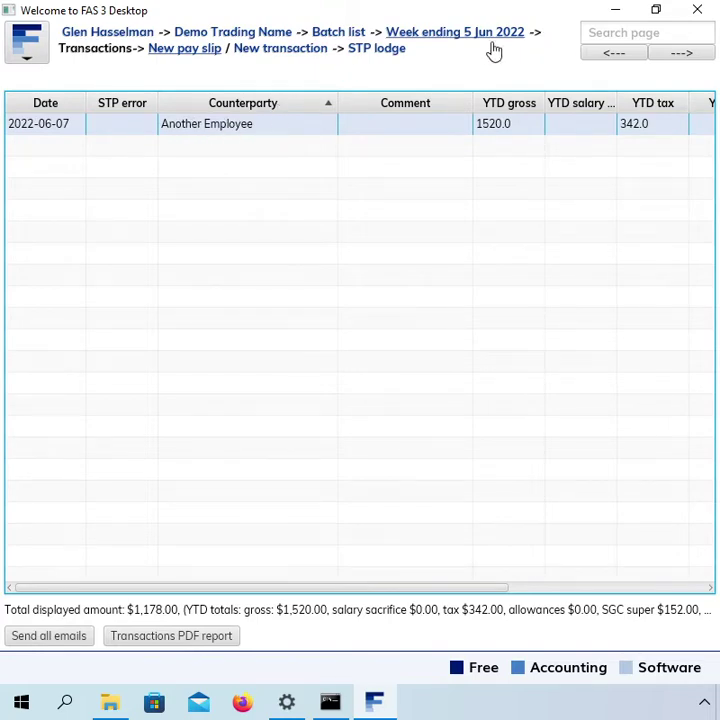
Step: Open the Week ending 12 Jun 2022 batch and select the employee's 14 Jun 2022 transaction
{"action": "left_click", "coordinate": [336, 38]}
{"action": "double_click", "coordinate": [390, 432]}
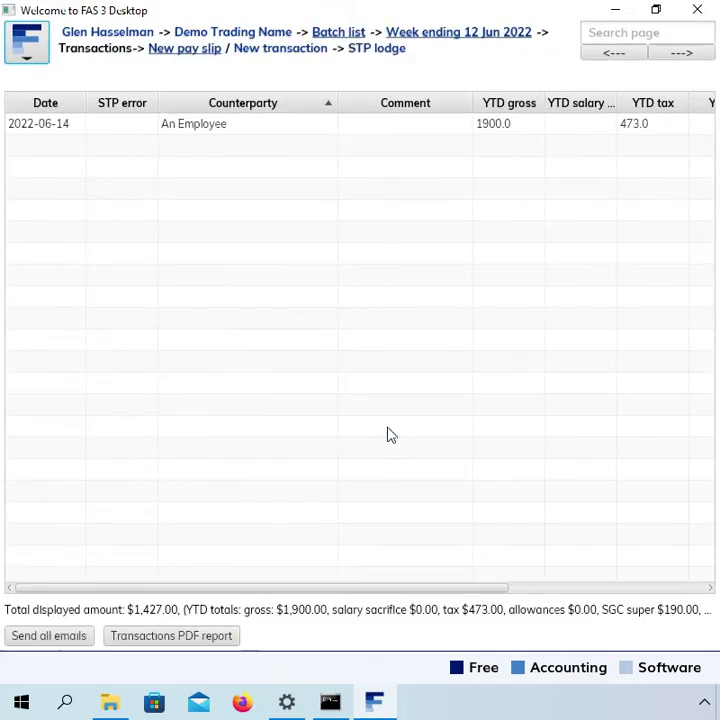
{"action": "left_click", "coordinate": [307, 133]}
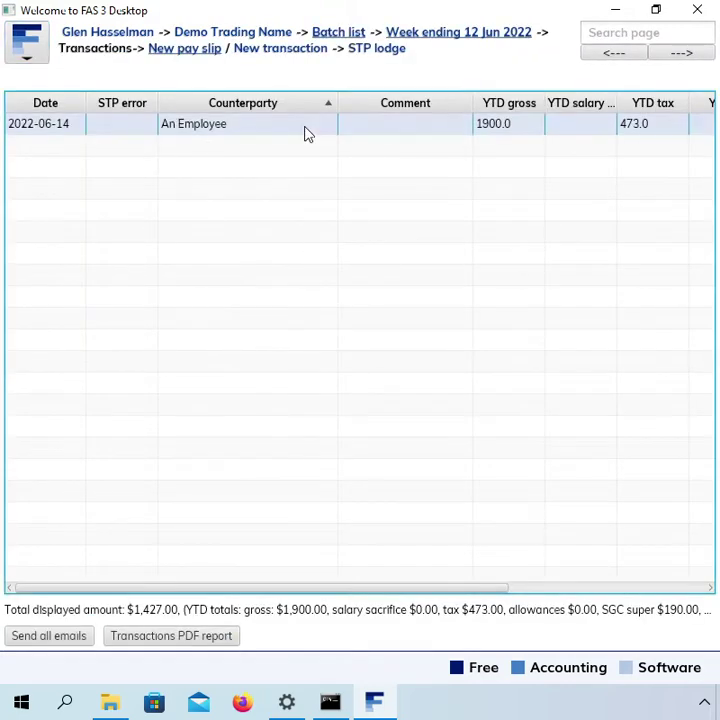
Step: Open the 14 Jun 2022 pay slip and check YTD gross 1900.00, tax 473.00, super 190.00
{"action": "double_click", "coordinate": [307, 133]}
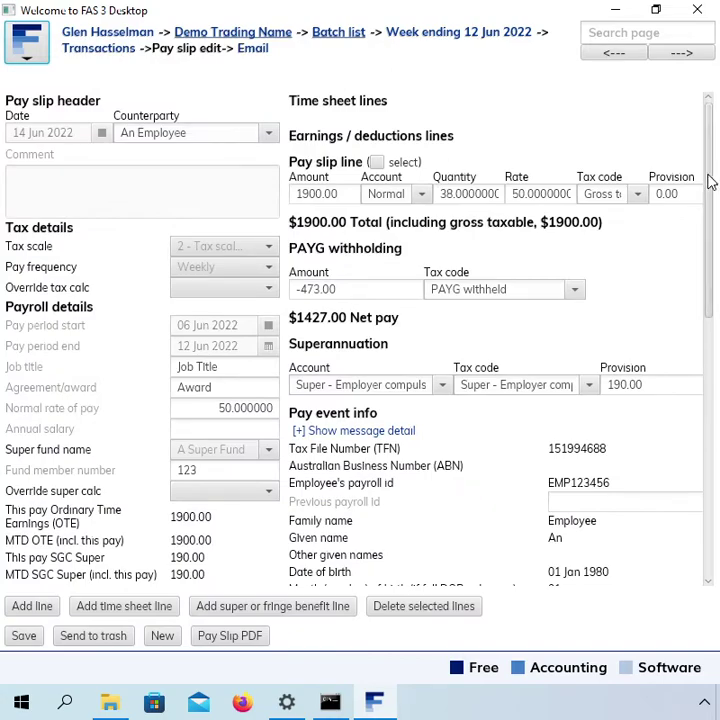
{"action": "left_click_drag", "start_coordinate": [709, 180], "coordinate": [685, 546]}
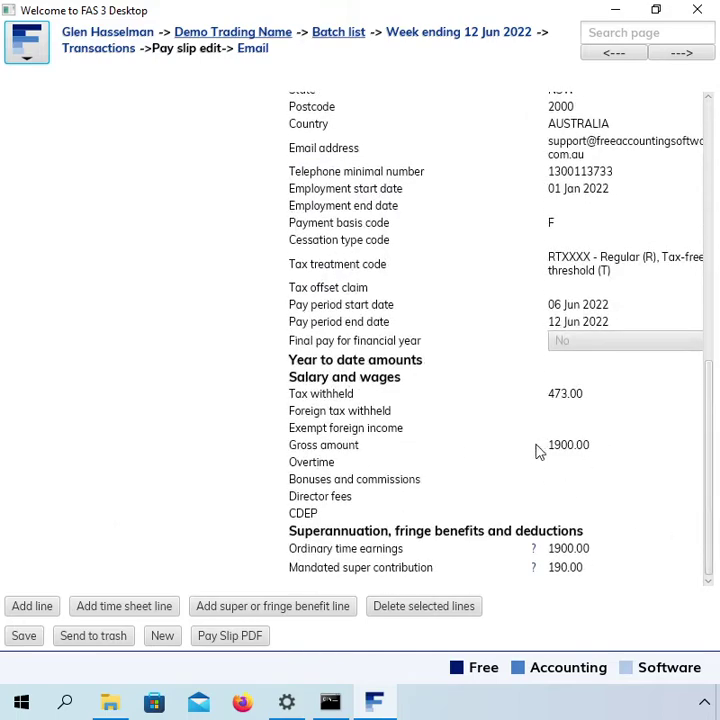
{"action": "left_click_drag", "start_coordinate": [710, 515], "coordinate": [713, 250]}
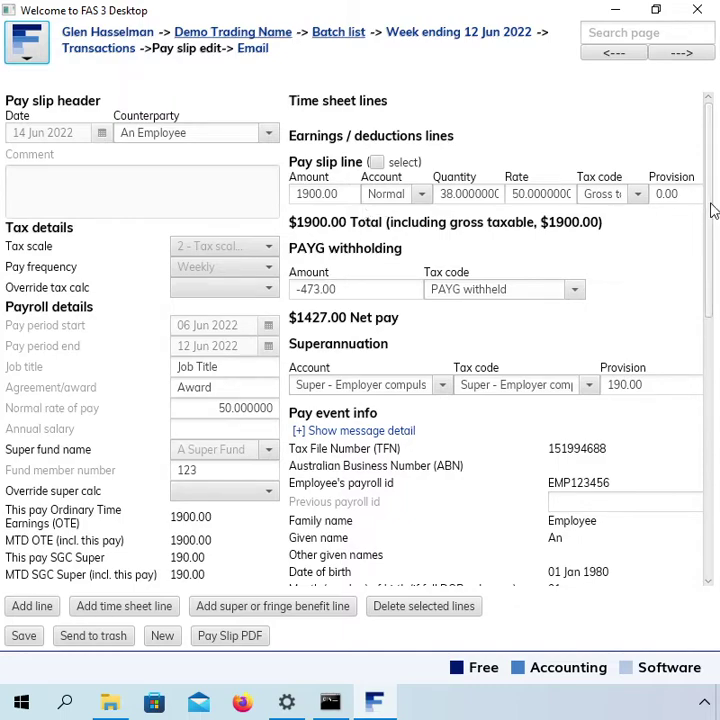
{"action": "left_click_drag", "start_coordinate": [712, 210], "coordinate": [715, 559]}
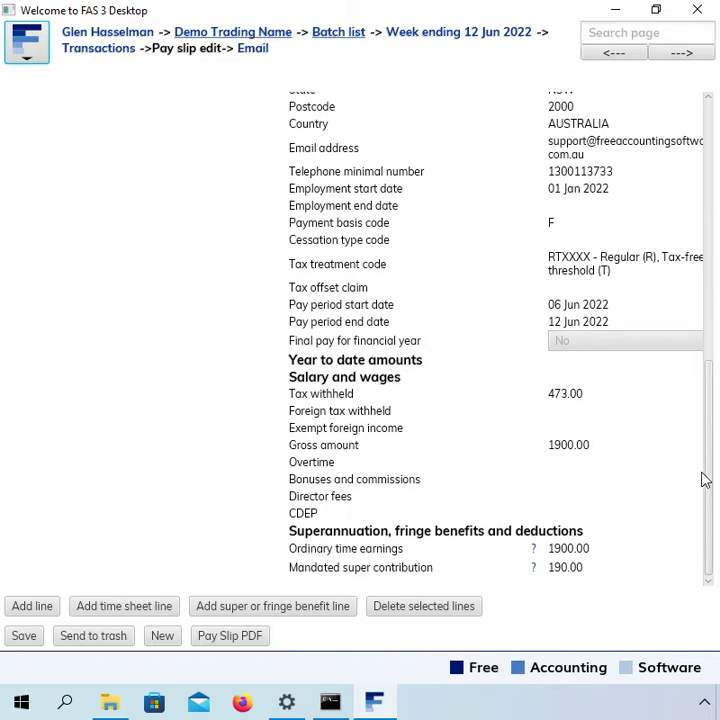
{"action": "left_click_drag", "start_coordinate": [713, 476], "coordinate": [694, 148]}
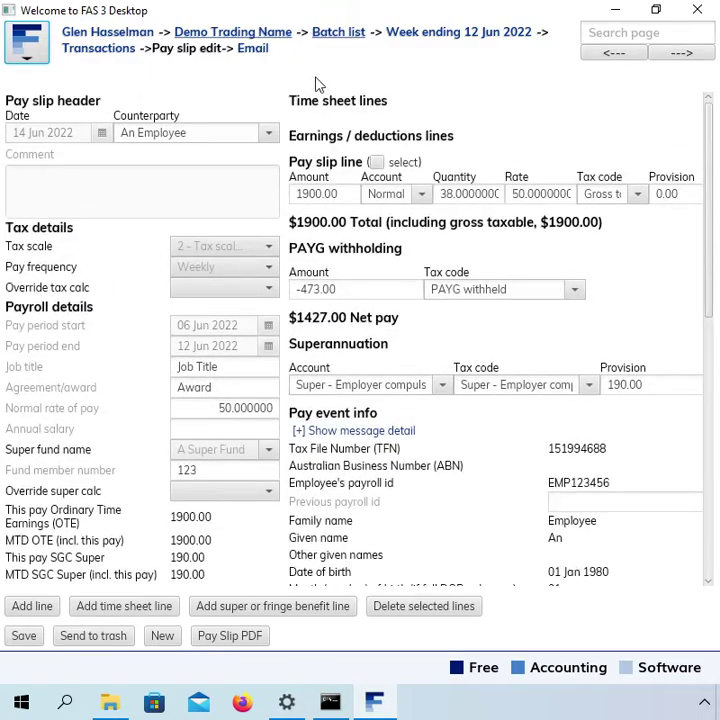
Step: Review the employee's final pay slip in the Finalise 2022 FY batch, then return to the batch list
{"action": "left_click", "coordinate": [342, 38]}
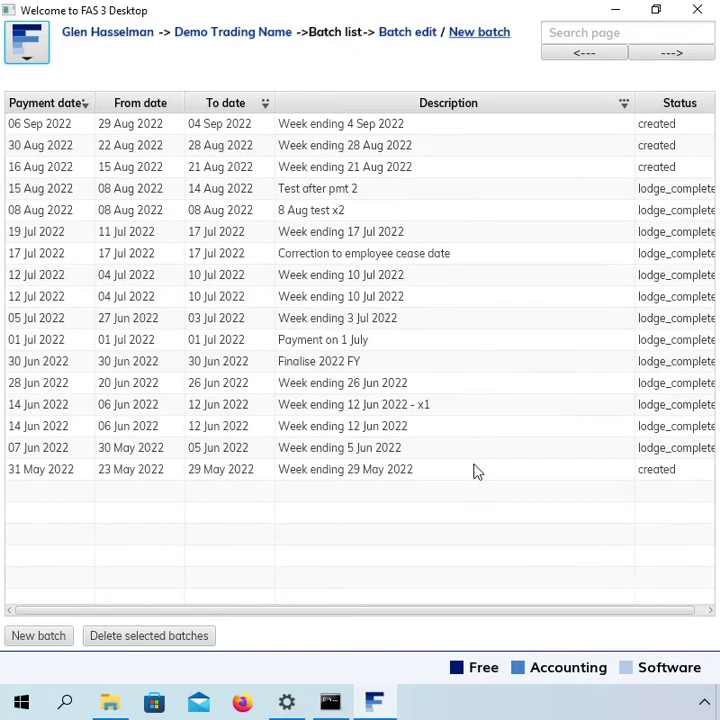
{"action": "left_click", "coordinate": [312, 483]}
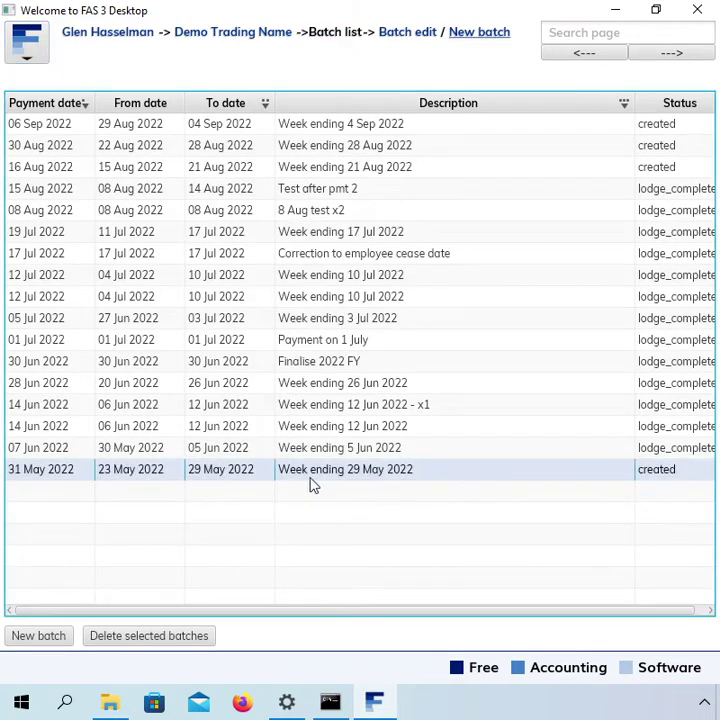
{"action": "left_click", "coordinate": [372, 366]}
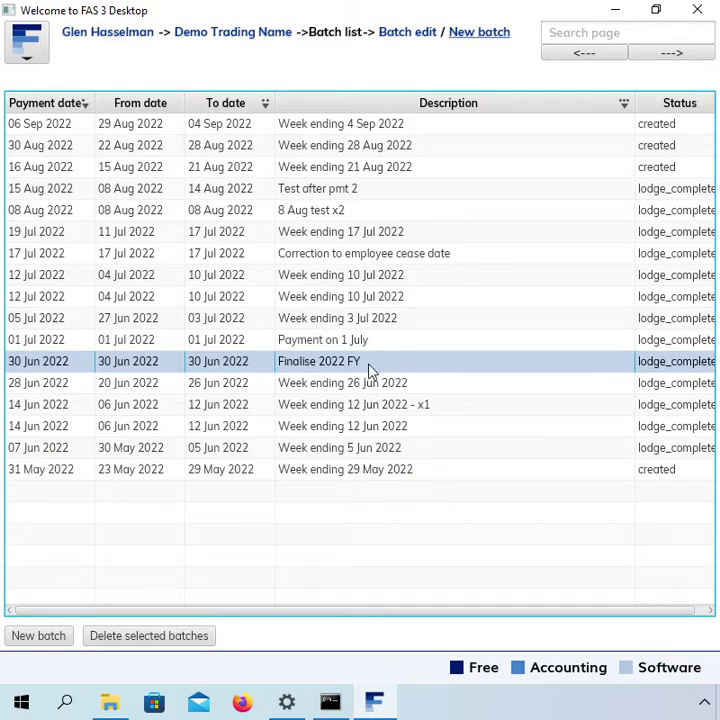
{"action": "double_click", "coordinate": [368, 366]}
{"action": "double_click", "coordinate": [254, 131]}
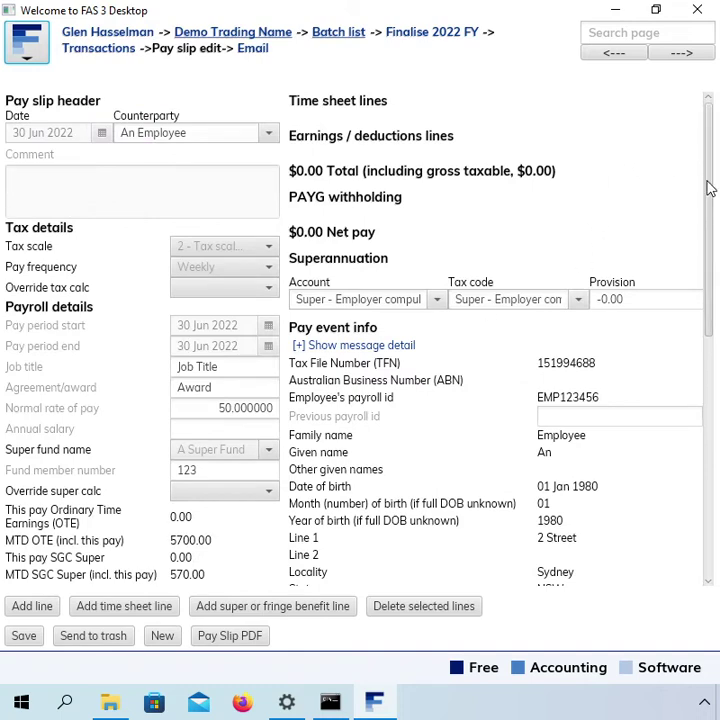
{"action": "left_click_drag", "start_coordinate": [709, 196], "coordinate": [702, 508]}
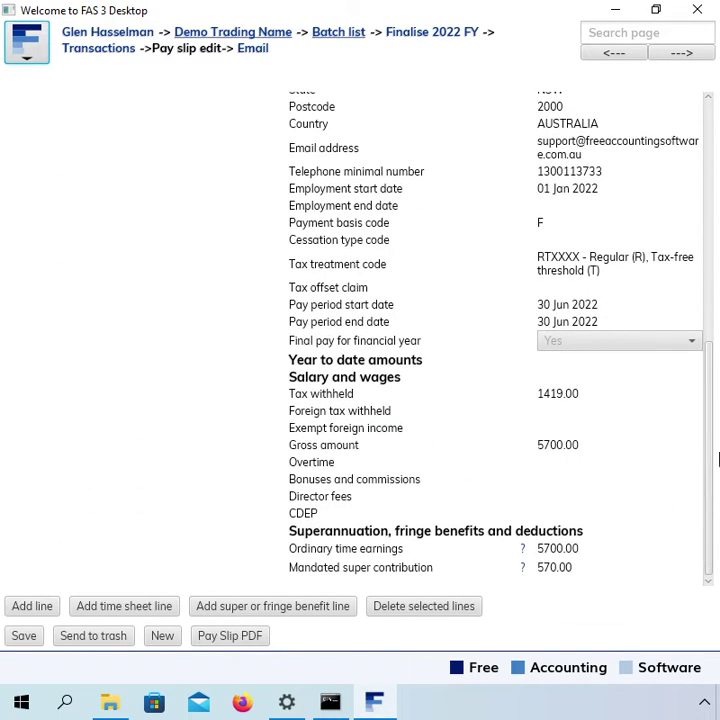
{"action": "left_click", "coordinate": [352, 35]}
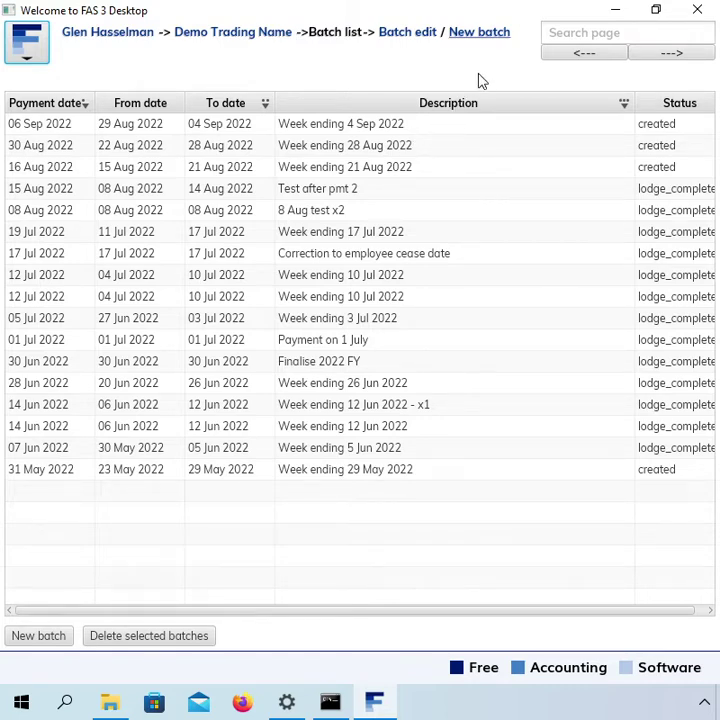
Step: Create and save a batch with payment, from and to dates 30/06/2022, described as a finalisation attempt
{"action": "left_click", "coordinate": [484, 46]}
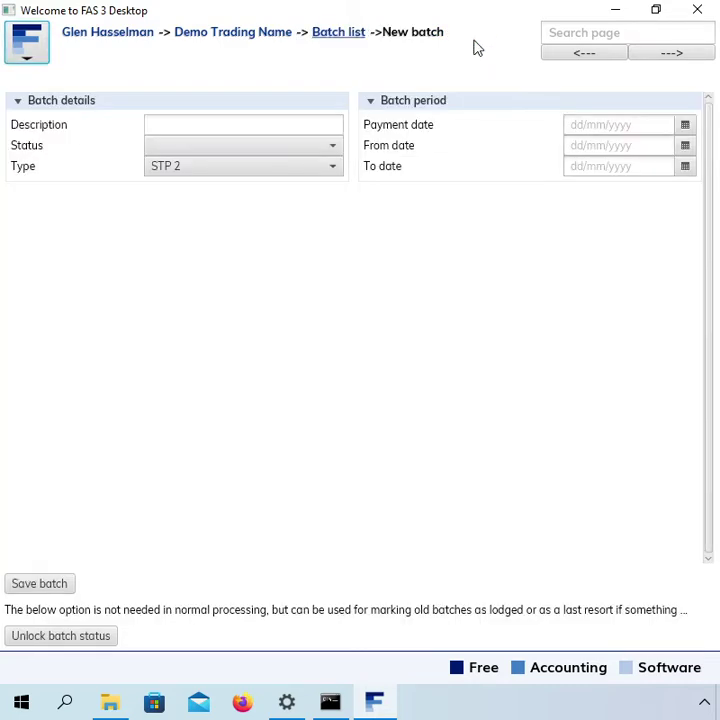
{"action": "left_click", "coordinate": [654, 123]}
{"action": "type", "text": "30/06/2022"}
{"action": "key", "text": "Tab"}
{"action": "type", "text": "30"}
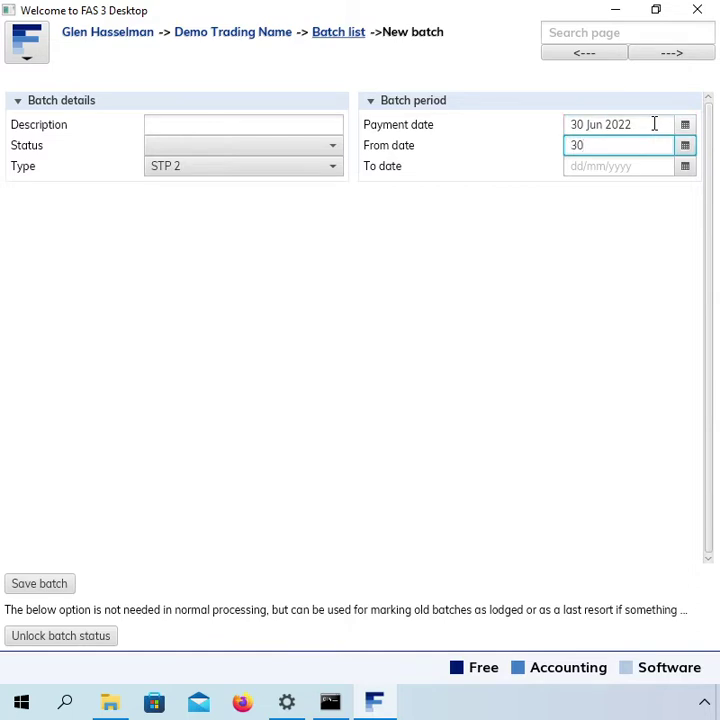
{"action": "type", "text": "/06/2022"}
{"action": "key", "text": "Tab"}
{"action": "type", "text": "30/06/2022"}
{"action": "key", "text": "Tab"}
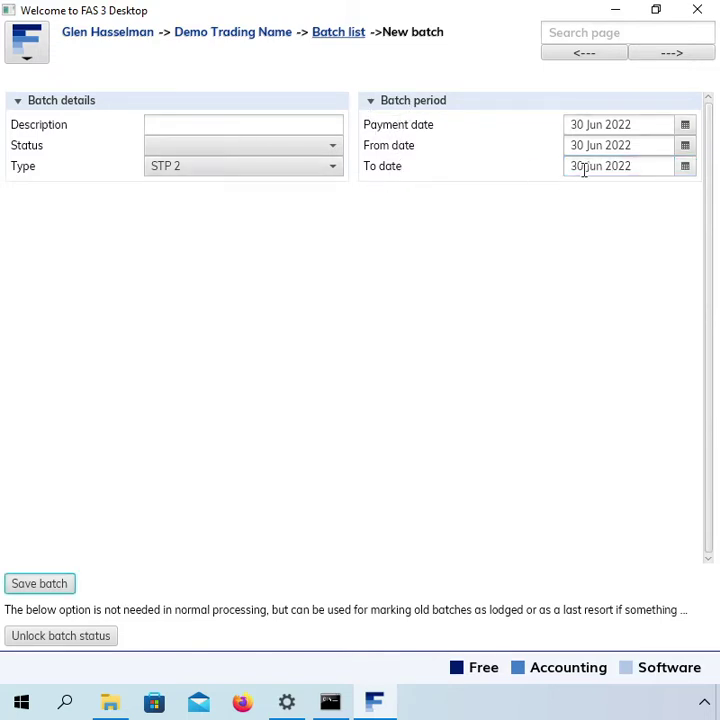
{"action": "left_click", "coordinate": [169, 122]}
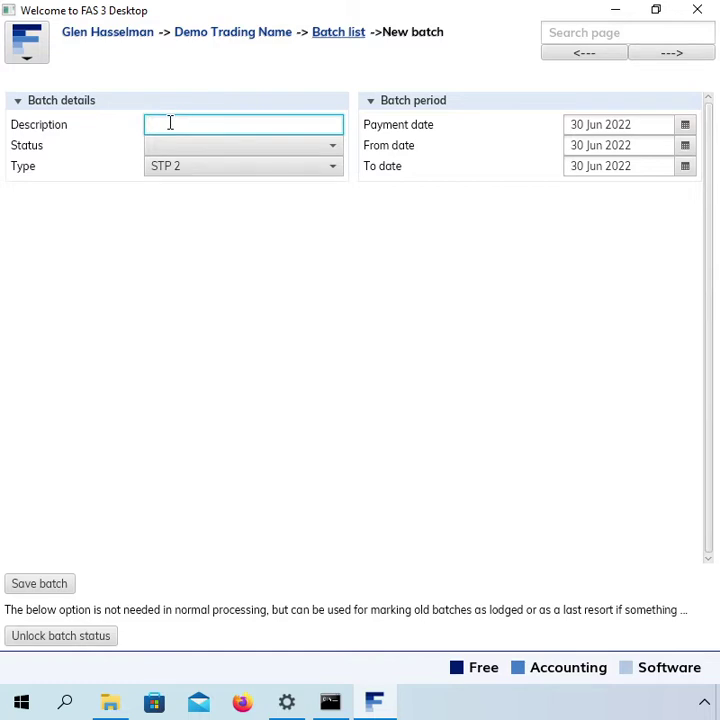
{"action": "type", "text": "Finalisation o"}
{"action": "type", "text": "ttempt 2"}
{"action": "left_click", "coordinate": [62, 588]}
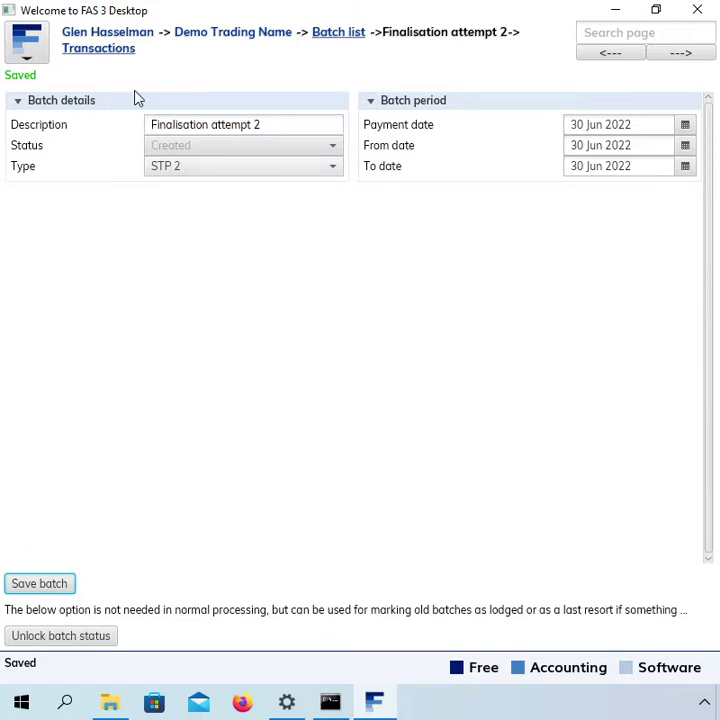
Step: Start a new pay slip in the Finalisation attempt 2 batch for An Employee
{"action": "left_click", "coordinate": [120, 54]}
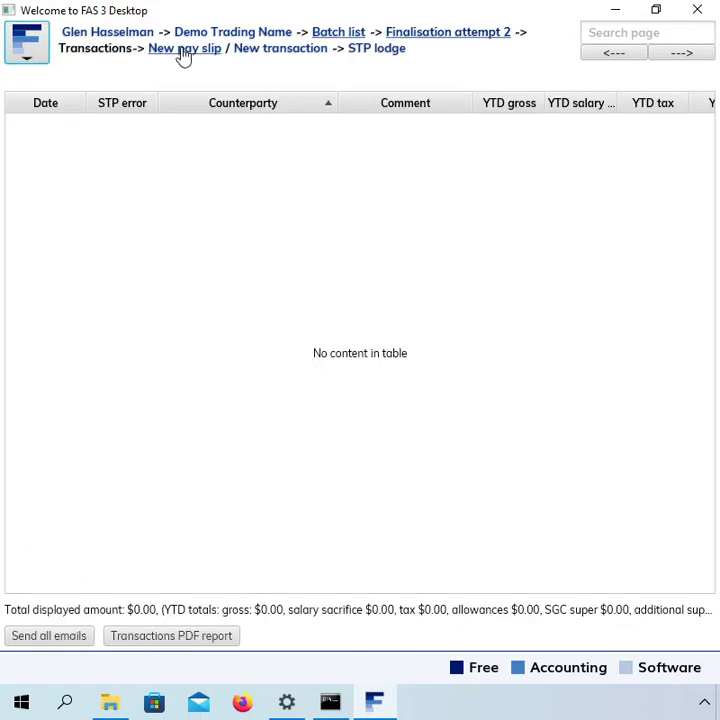
{"action": "left_click", "coordinate": [182, 50]}
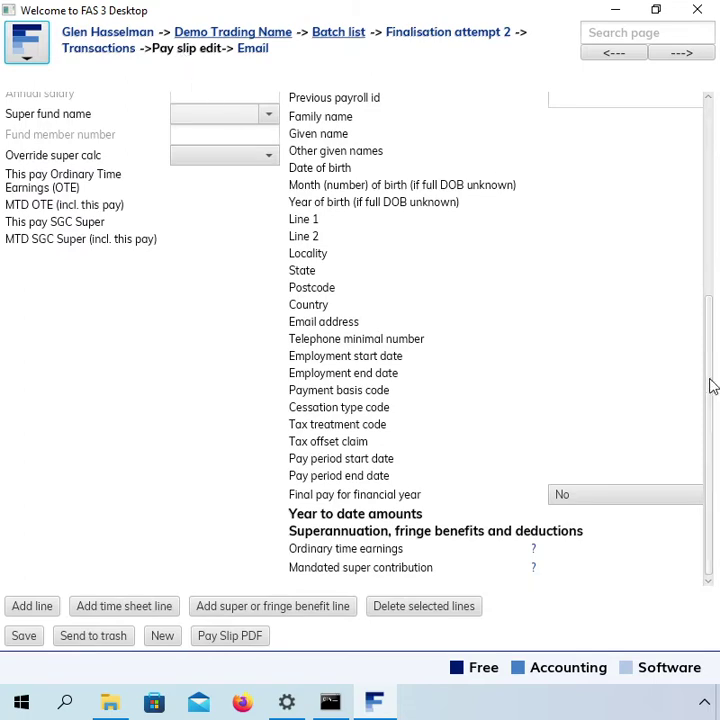
{"action": "left_click_drag", "start_coordinate": [712, 386], "coordinate": [694, 67]}
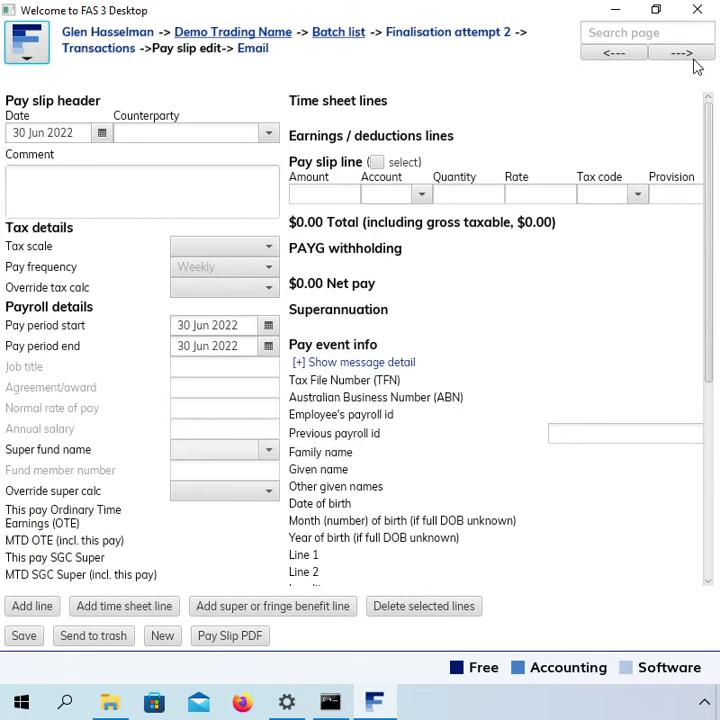
{"action": "left_click", "coordinate": [174, 129]}
{"action": "type", "text": "empl"}
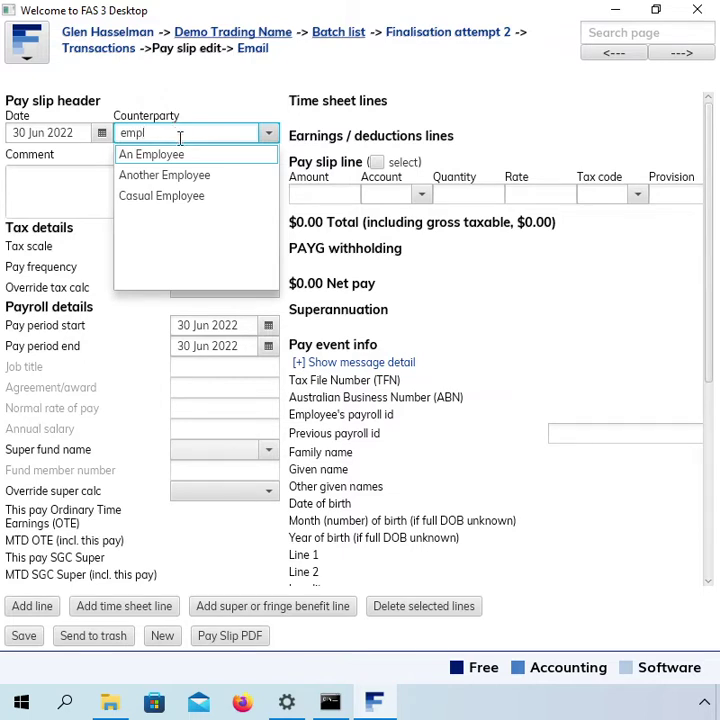
{"action": "left_click", "coordinate": [182, 155]}
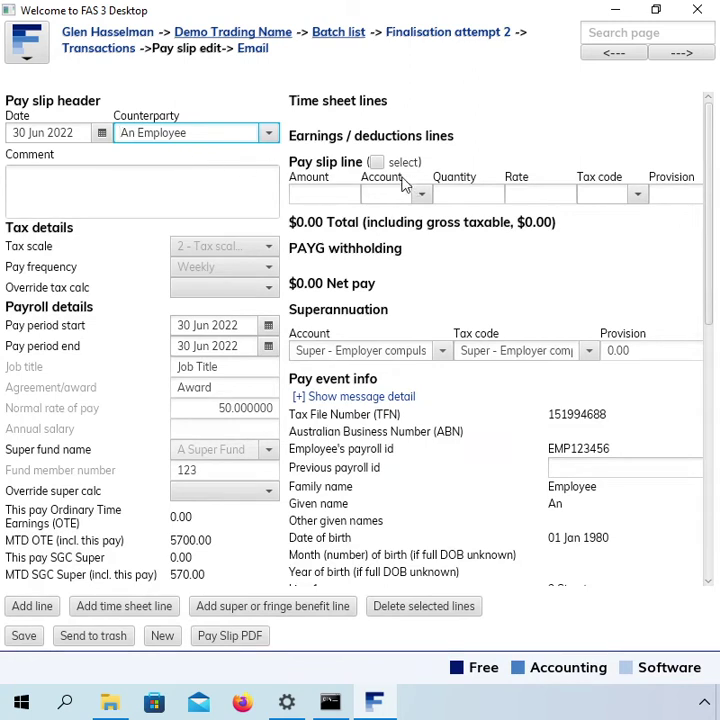
Step: Delete the empty pay line, leaving $0.00 net with YTD gross 5850.00 and tax 1419.00
{"action": "left_click", "coordinate": [377, 163]}
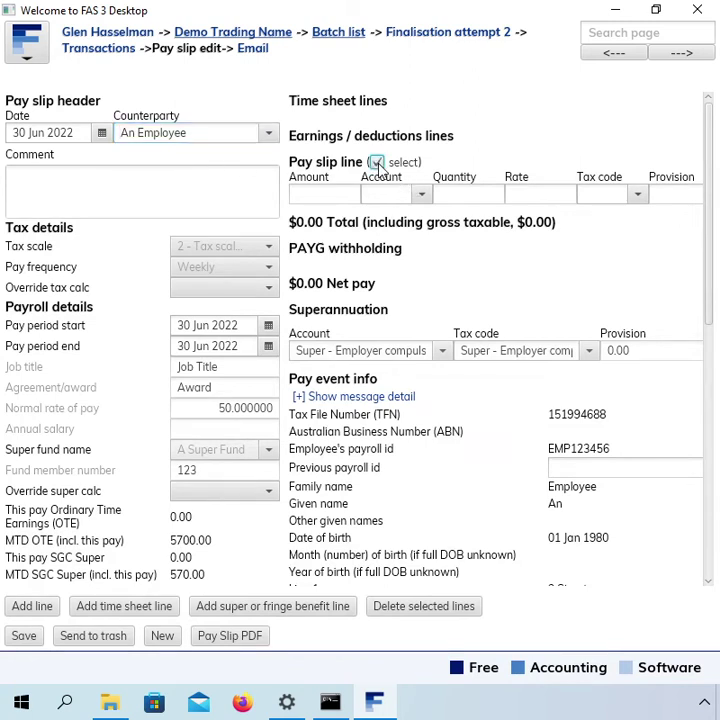
{"action": "left_click", "coordinate": [397, 606]}
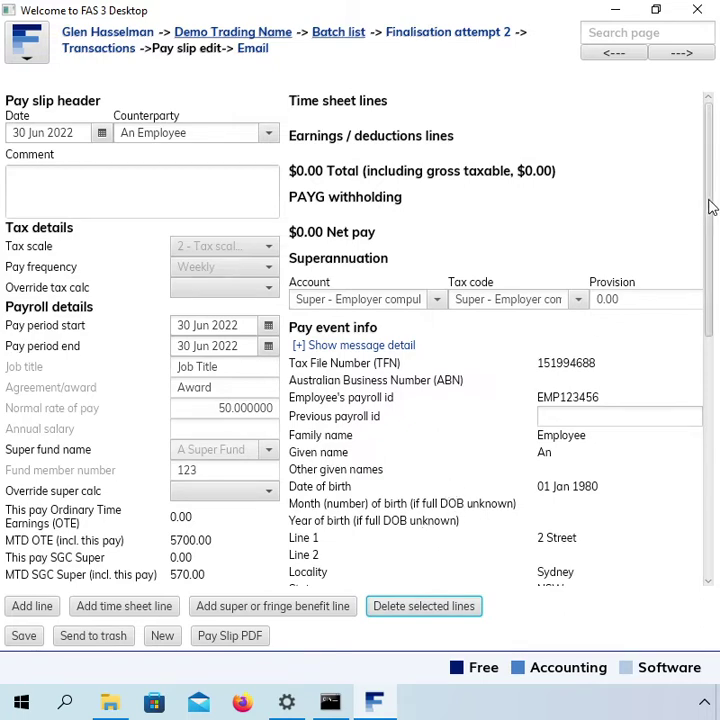
{"action": "left_click_drag", "start_coordinate": [712, 206], "coordinate": [704, 510]}
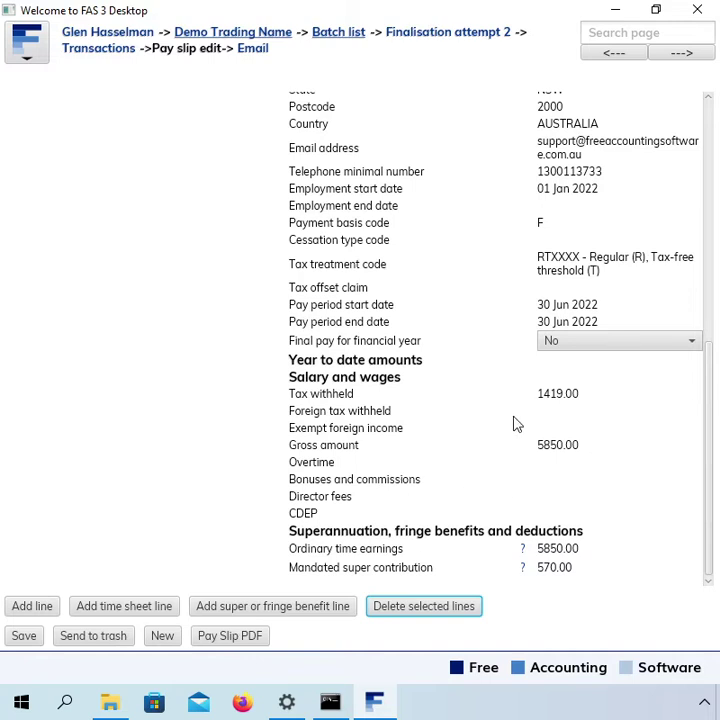
Step: Set Final pay for financial year to Yes on the $0 pay slip and return to the transactions list
{"action": "left_click", "coordinate": [567, 345]}
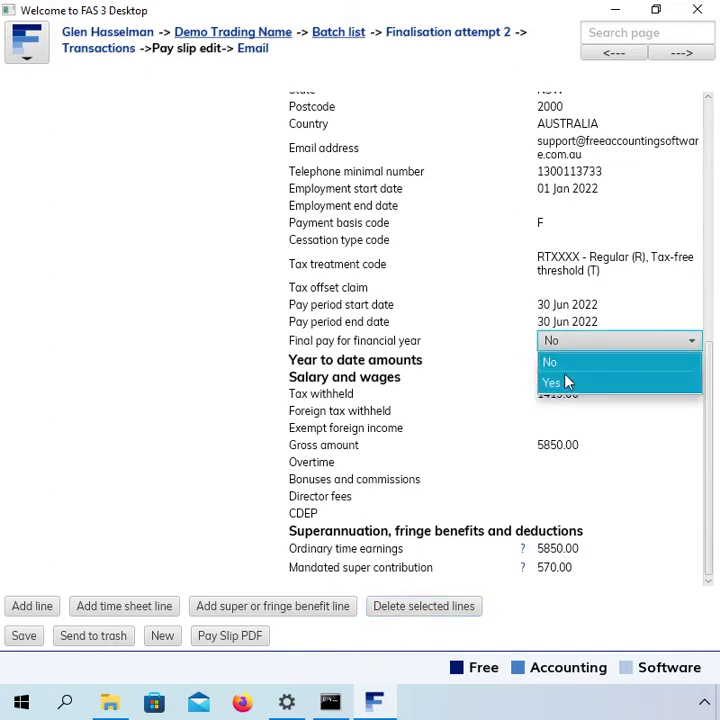
{"action": "left_click", "coordinate": [565, 384]}
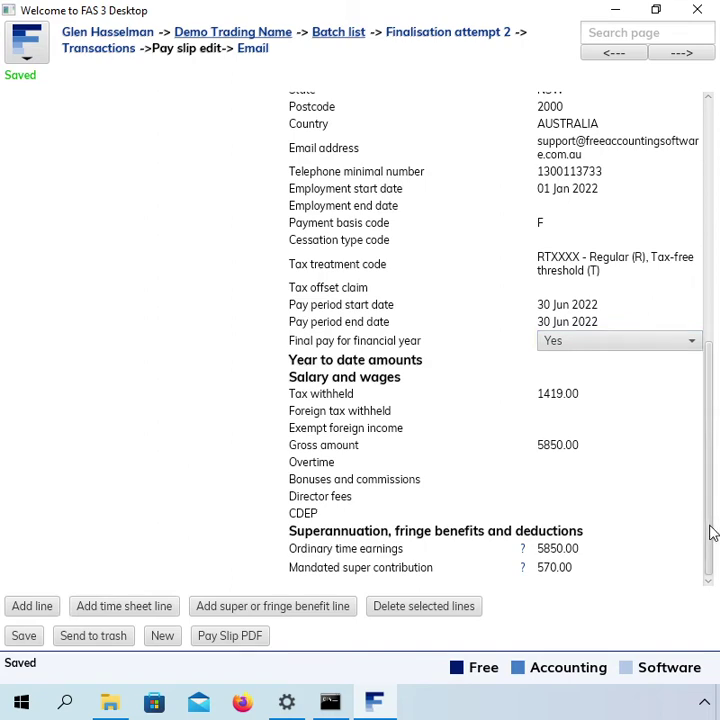
{"action": "left_click_drag", "start_coordinate": [712, 533], "coordinate": [712, 367]}
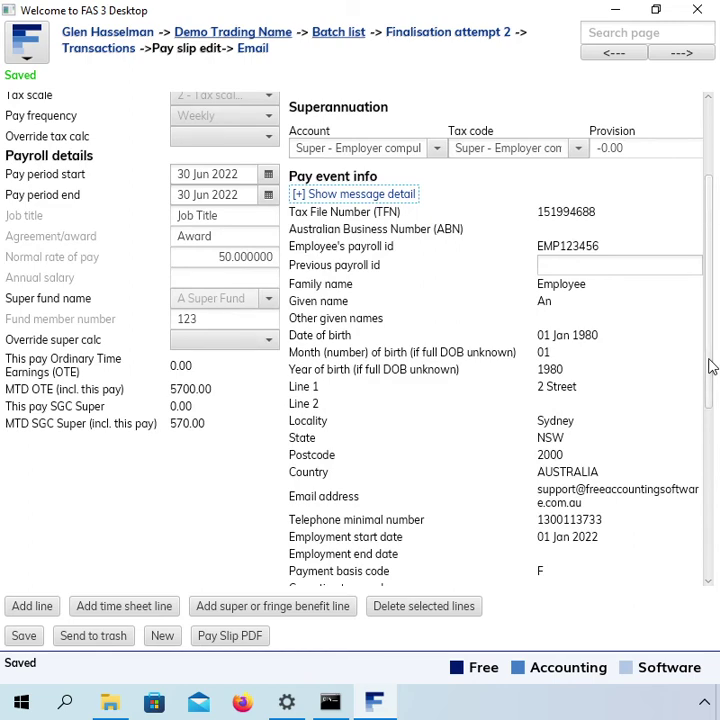
{"action": "left_click_drag", "start_coordinate": [712, 325], "coordinate": [714, 216]}
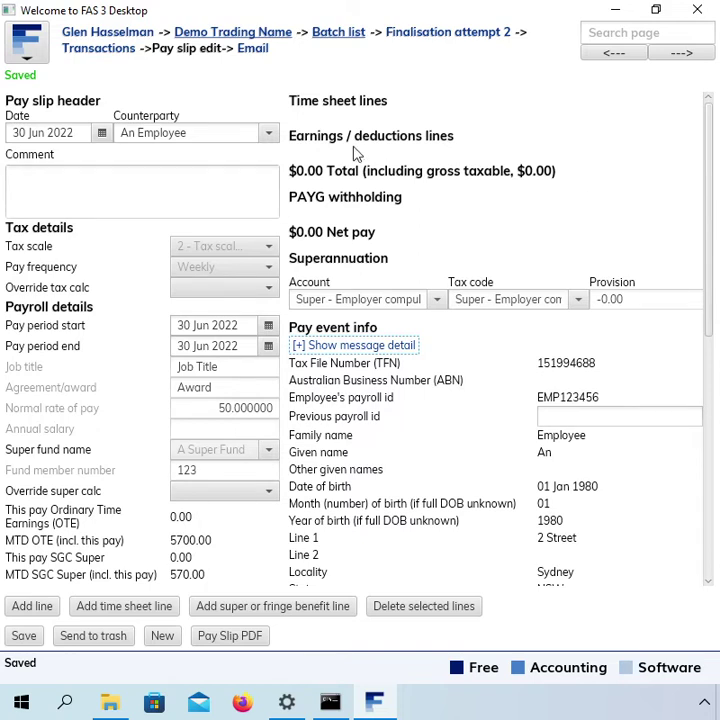
{"action": "left_click", "coordinate": [119, 56]}
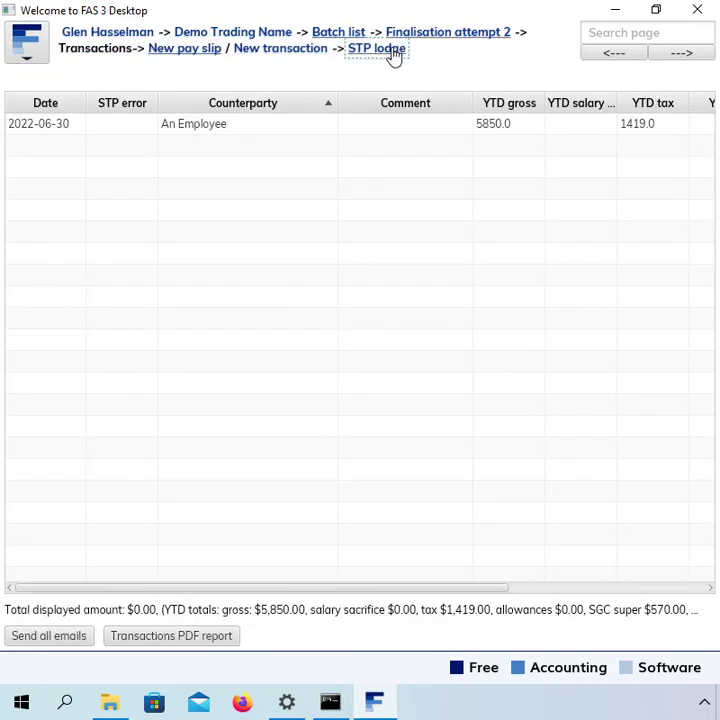
Step: On the batch's STP lodge page, tick the agent declaration and move to the machine credential fields
{"action": "left_click", "coordinate": [390, 52]}
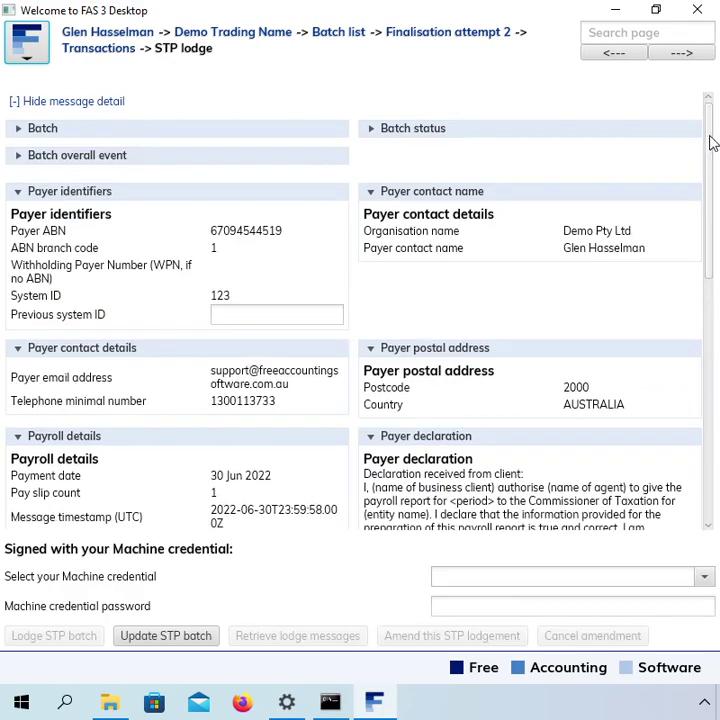
{"action": "left_click_drag", "start_coordinate": [712, 141], "coordinate": [696, 479]}
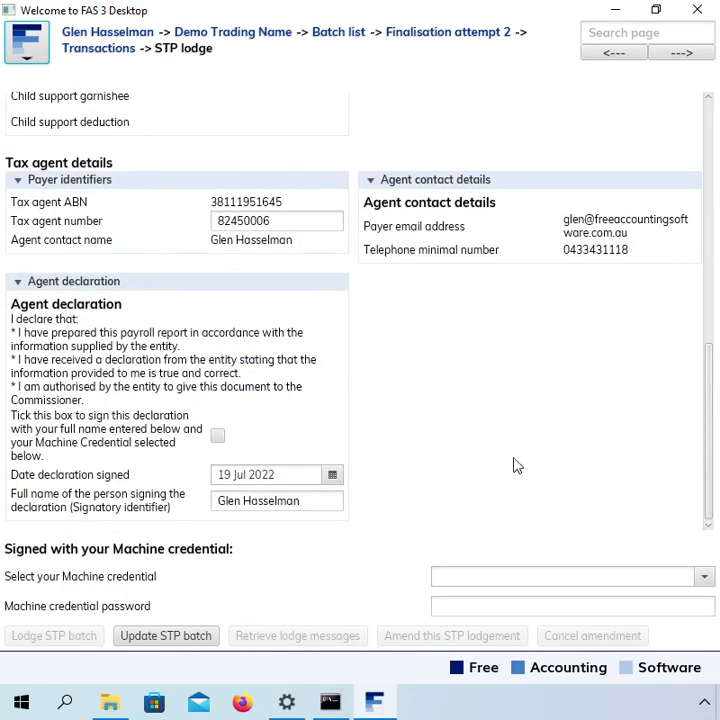
{"action": "left_click", "coordinate": [216, 438]}
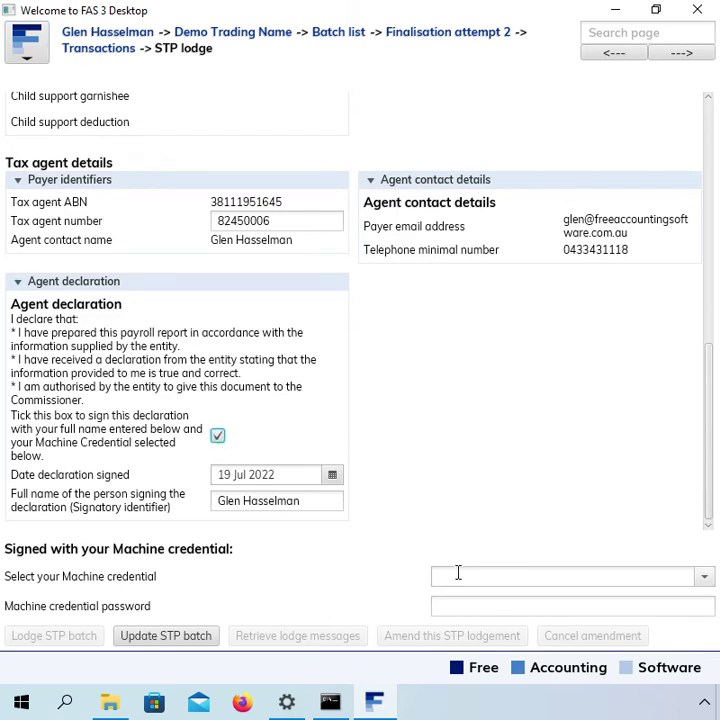
{"action": "scroll", "coordinate": [582, 429], "scroll_direction": "up", "scroll_amount": 1}
{"action": "scroll", "coordinate": [565, 450], "scroll_direction": "down", "scroll_amount": 1}
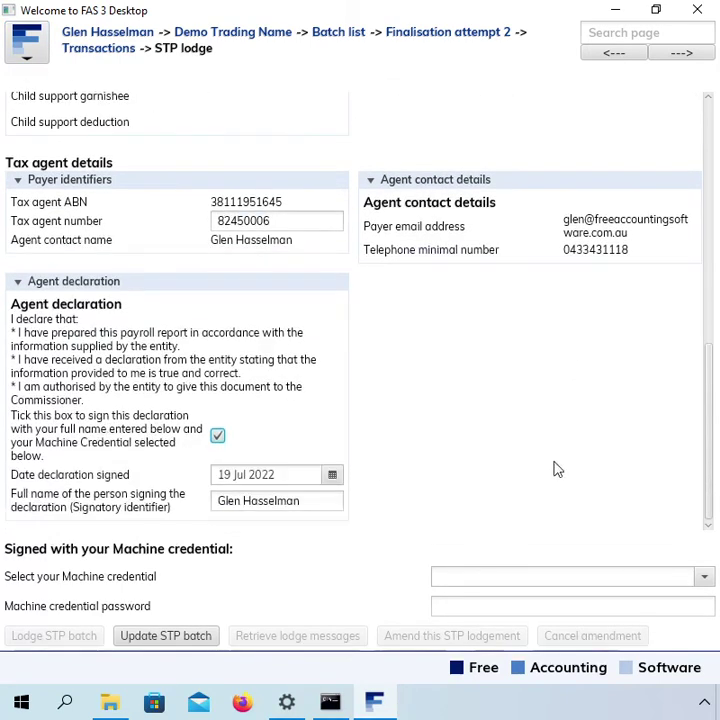
{"action": "left_click", "coordinate": [488, 576]}
{"action": "left_click", "coordinate": [447, 604]}
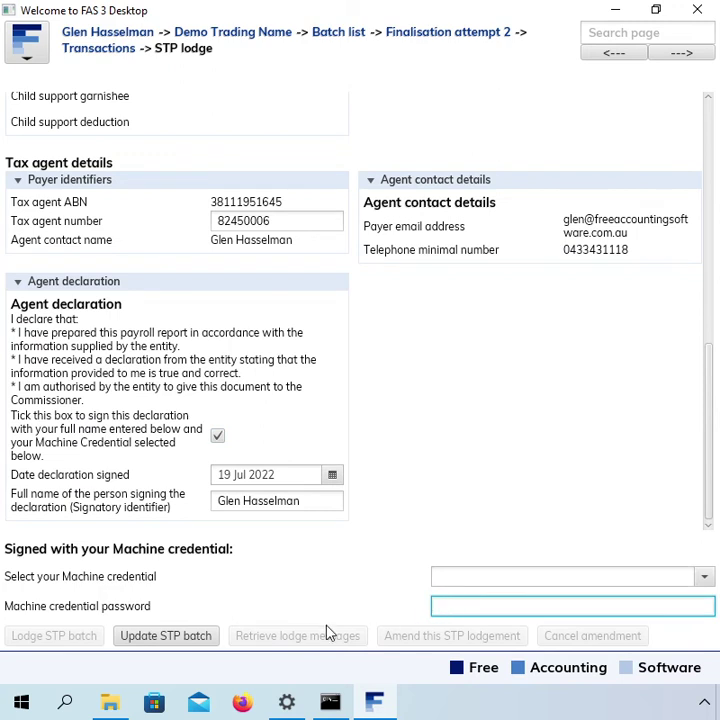